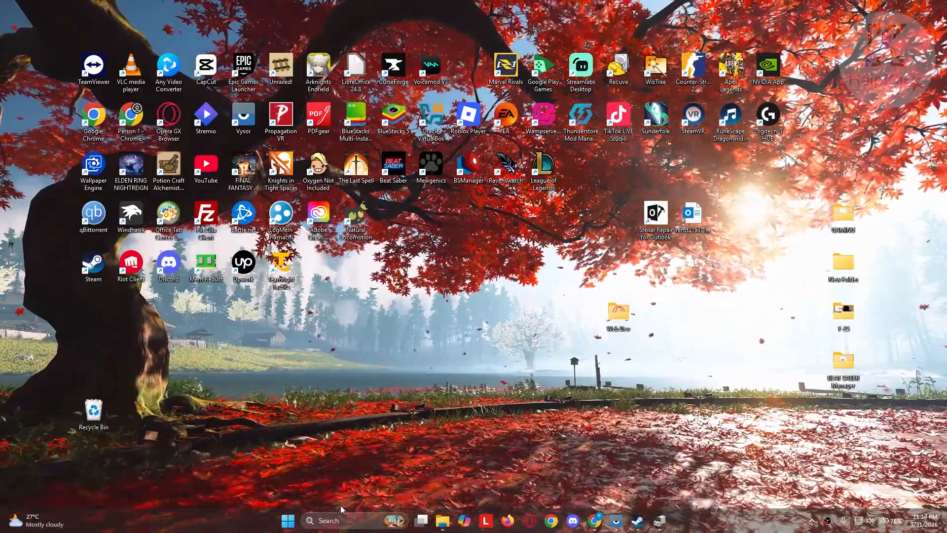
# Open the Wi-Fi settings, expand the list of available networks to review it, and close Settings.
pyautogui.click(351, 523)
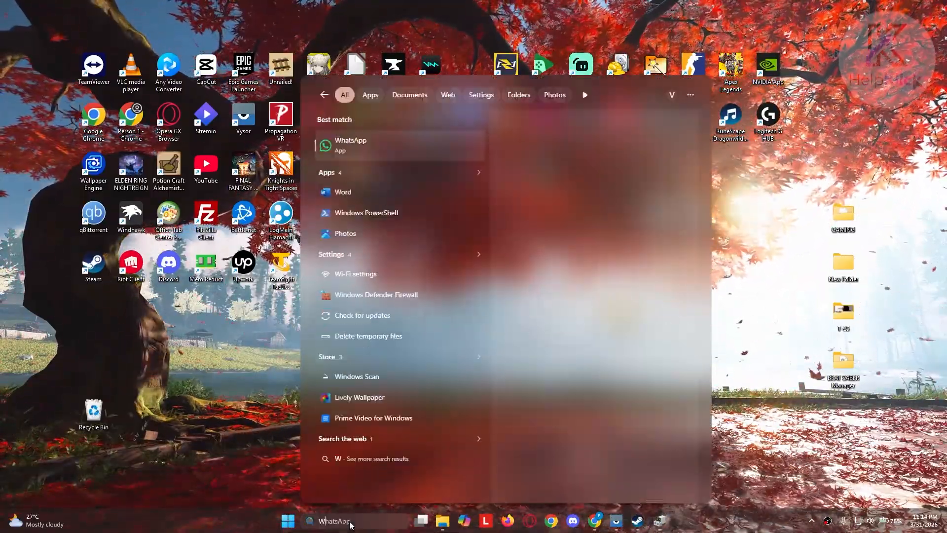
pyautogui.write('WIFI')
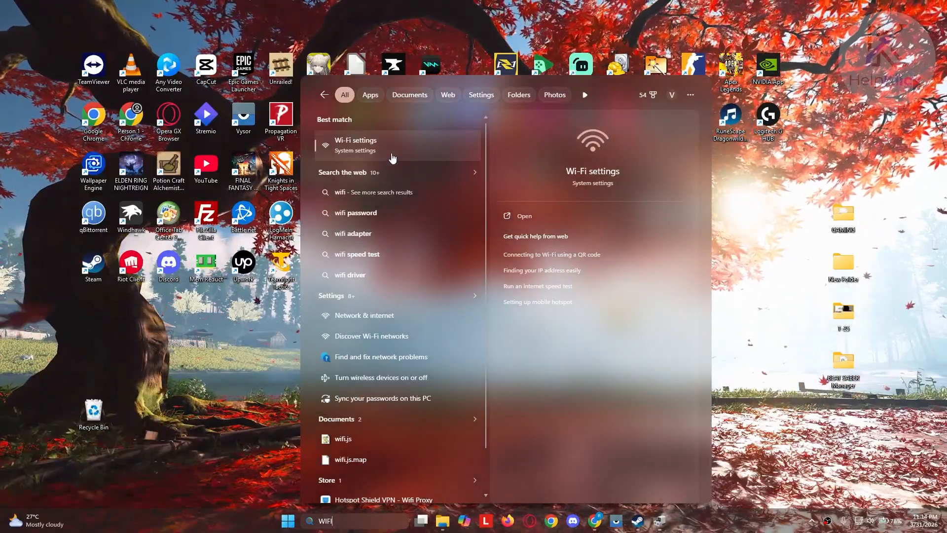
pyautogui.click(392, 154)
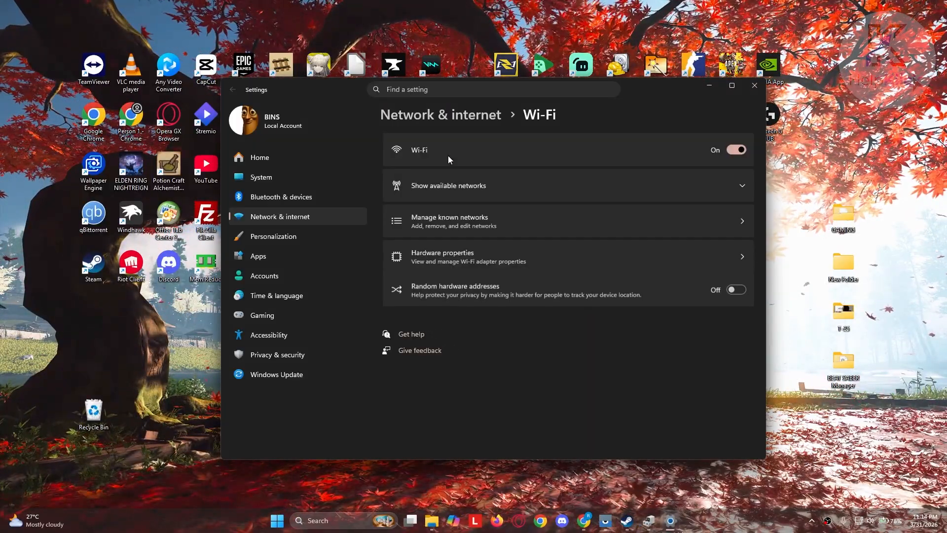
pyautogui.click(520, 189)
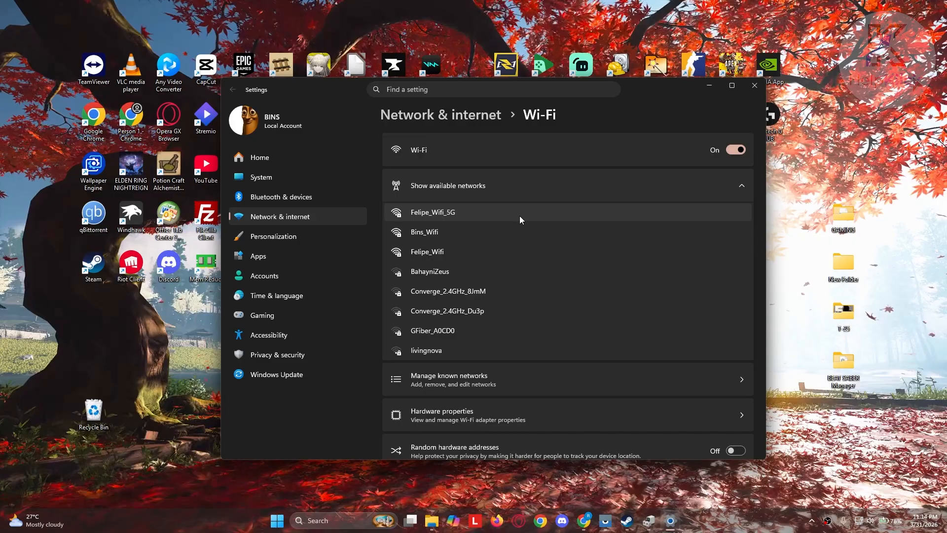
pyautogui.click(753, 85)
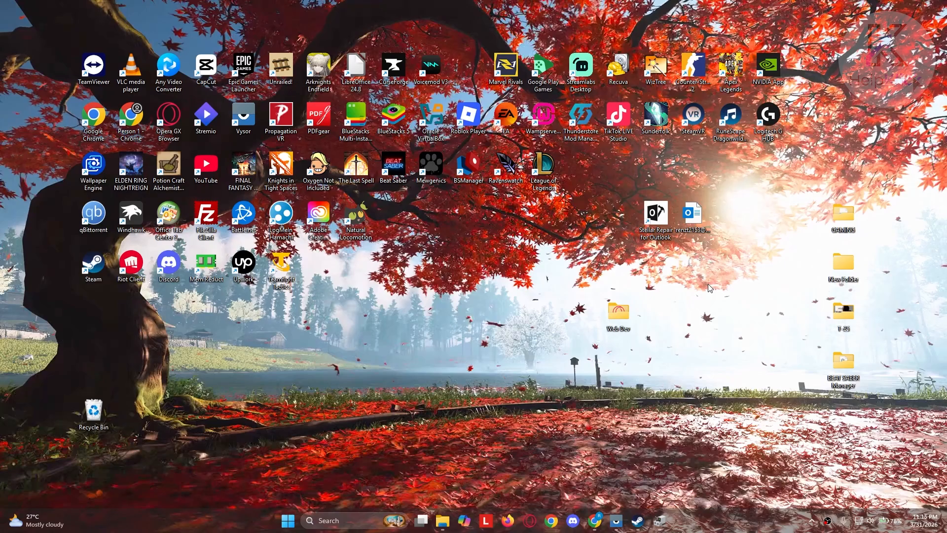
# Open Device Manager and expand Network adapters to look for the Wi-Fi adapter, and close the window.
pyautogui.hotkey('ctrl', 'shift', 'Escape')
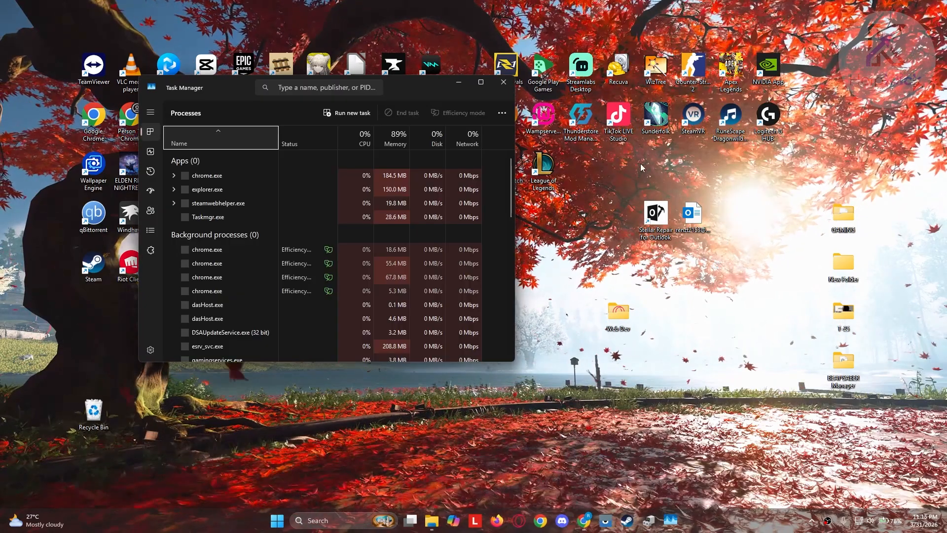
pyautogui.click(510, 84)
pyautogui.click(352, 521)
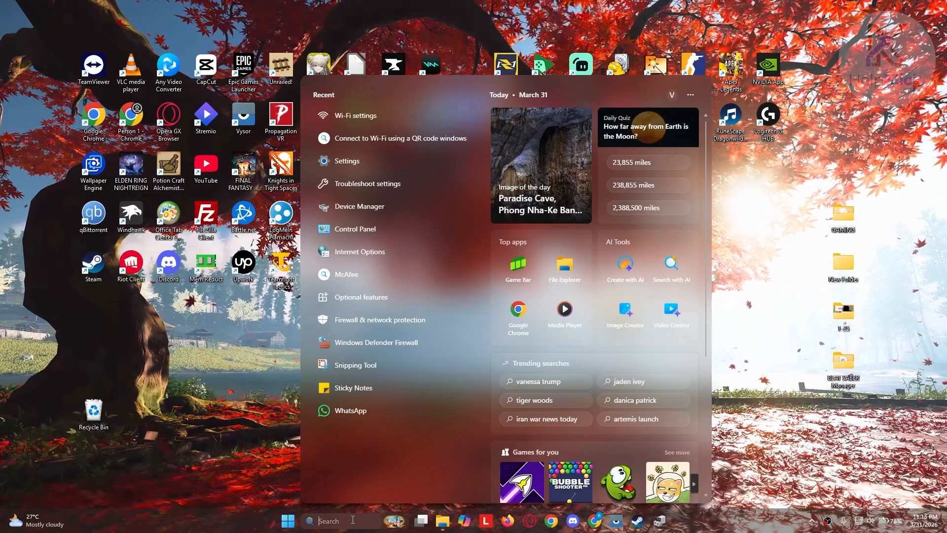
pyautogui.write('DEVICE')
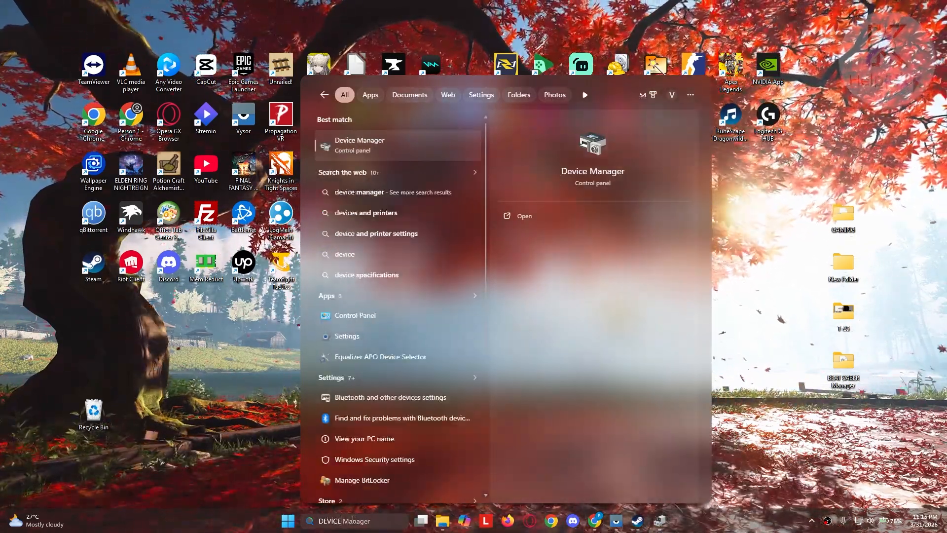
pyautogui.click(351, 145)
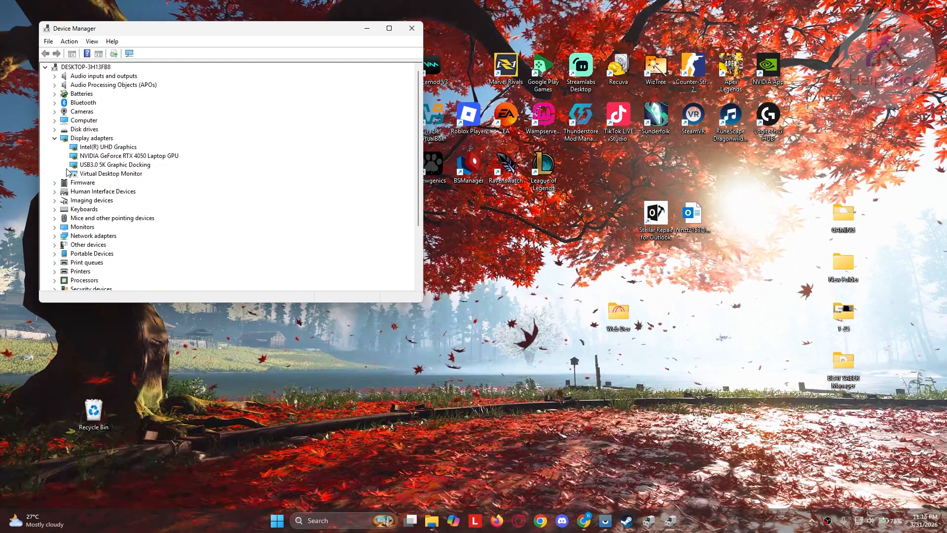
pyautogui.click(55, 236)
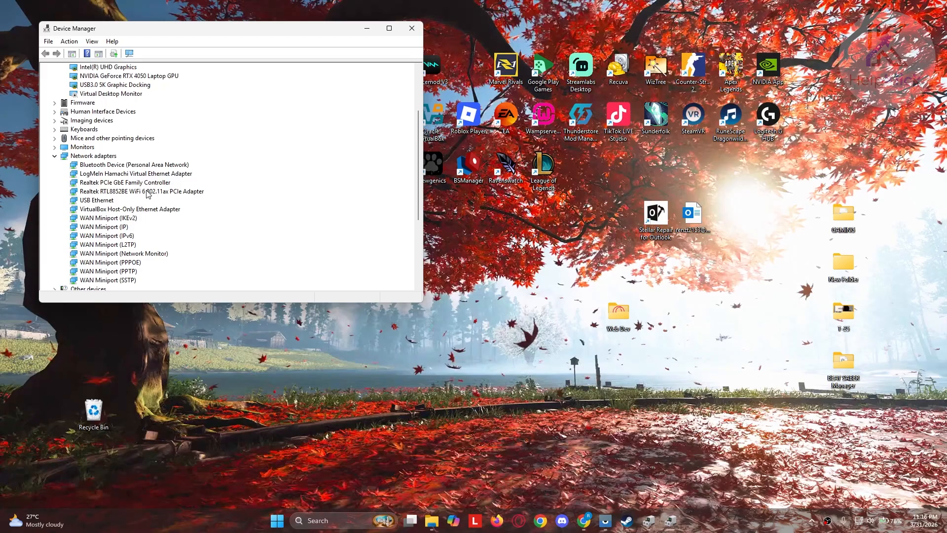
pyautogui.click(412, 32)
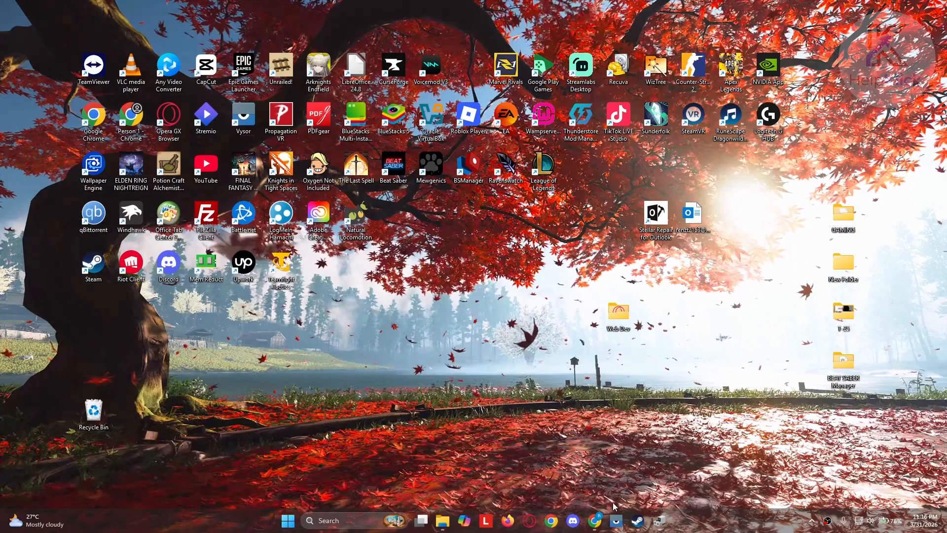
# In Chrome, open Intel's Wi-Fi driver page from the "intel wifi driver" results and download WiFi-24.30.1-Driver64-Win10-Win11.exe, accepting the license terms.
pyautogui.click(596, 520)
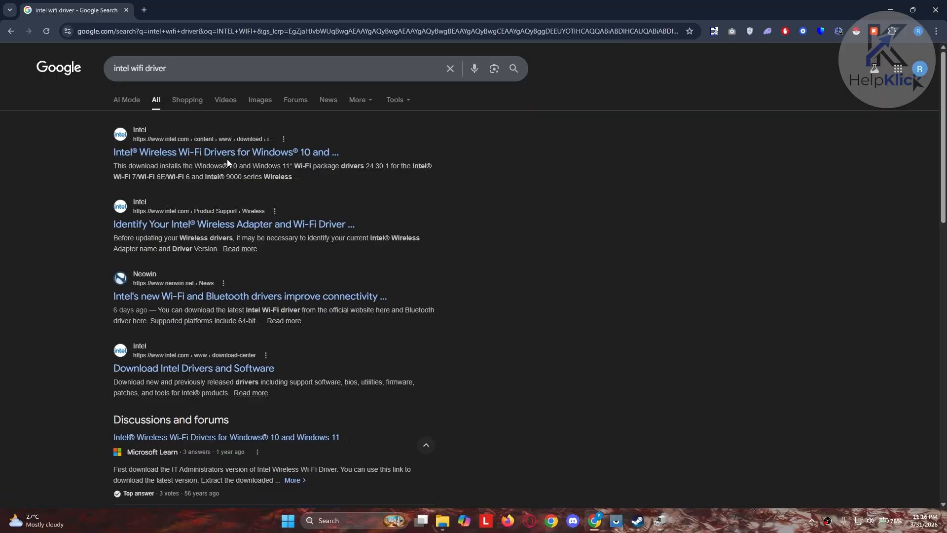
pyautogui.click(256, 152)
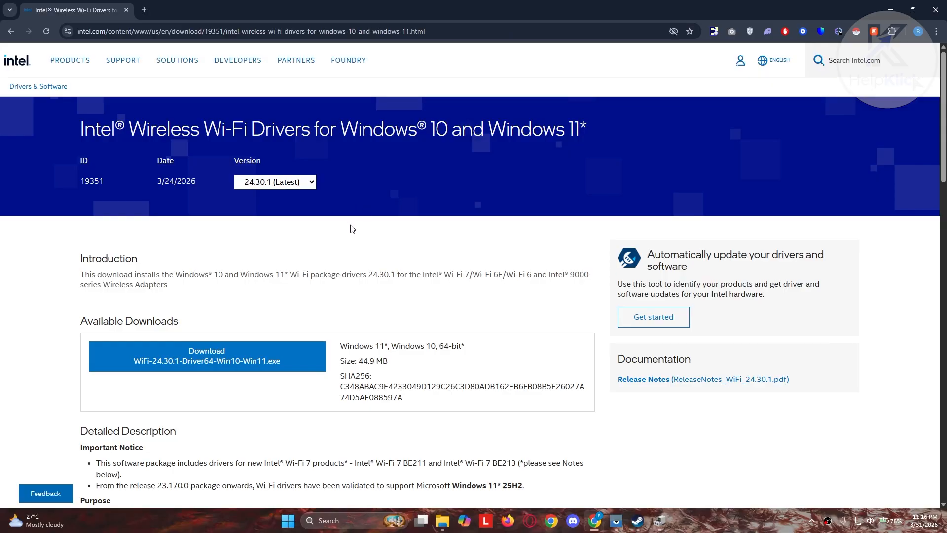
pyautogui.scroll(-2, 348, 229)
pyautogui.click(255, 262)
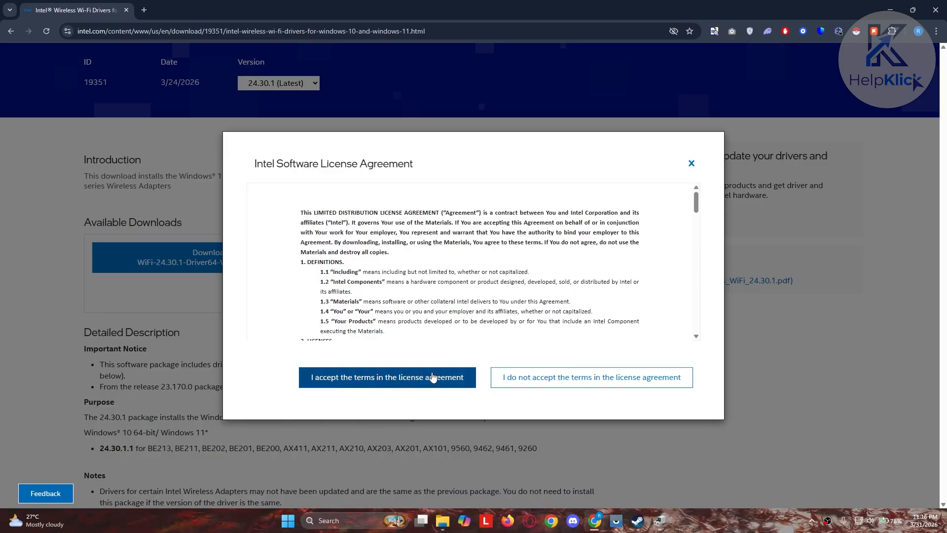
pyautogui.click(427, 378)
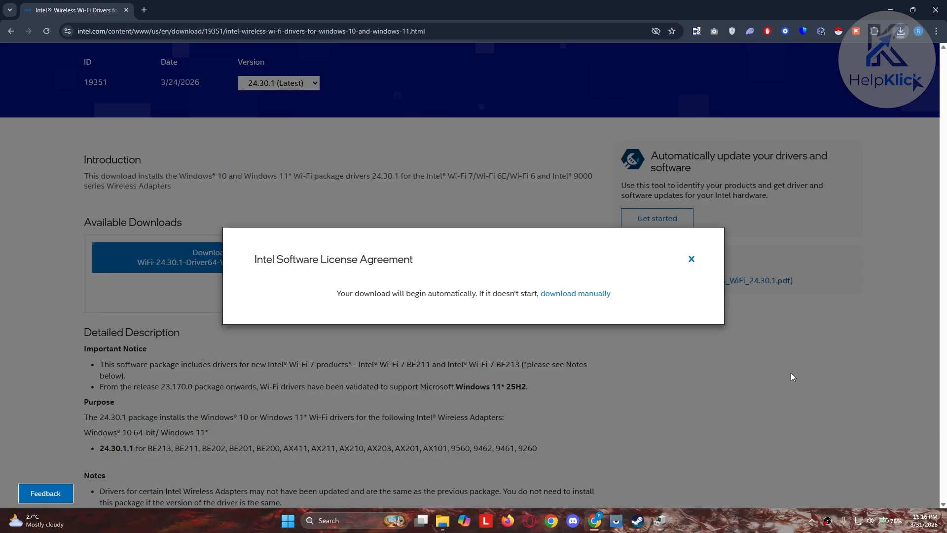
pyautogui.click(691, 260)
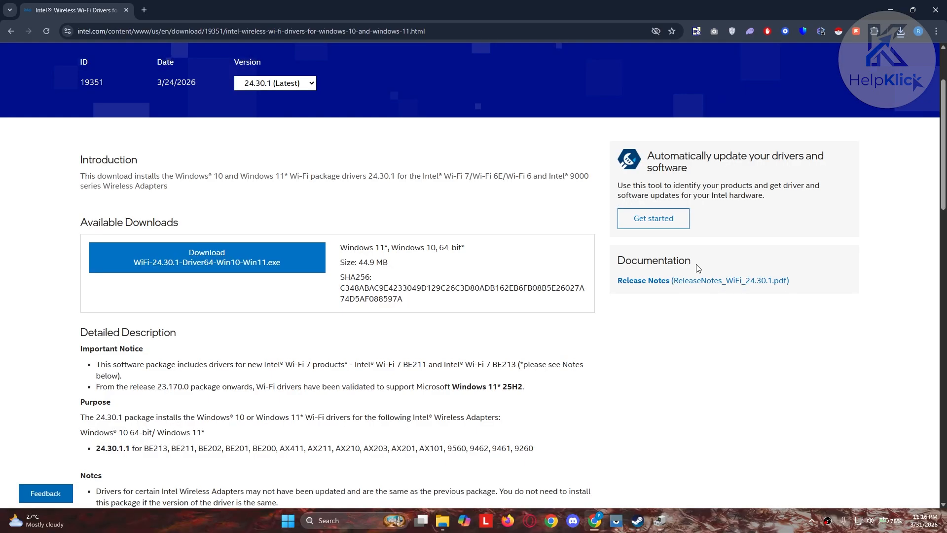
# Locate the downloaded Wi-Fi driver installer in its folder from the recent downloads, then close the folder and minimise Chrome.
pyautogui.click(900, 33)
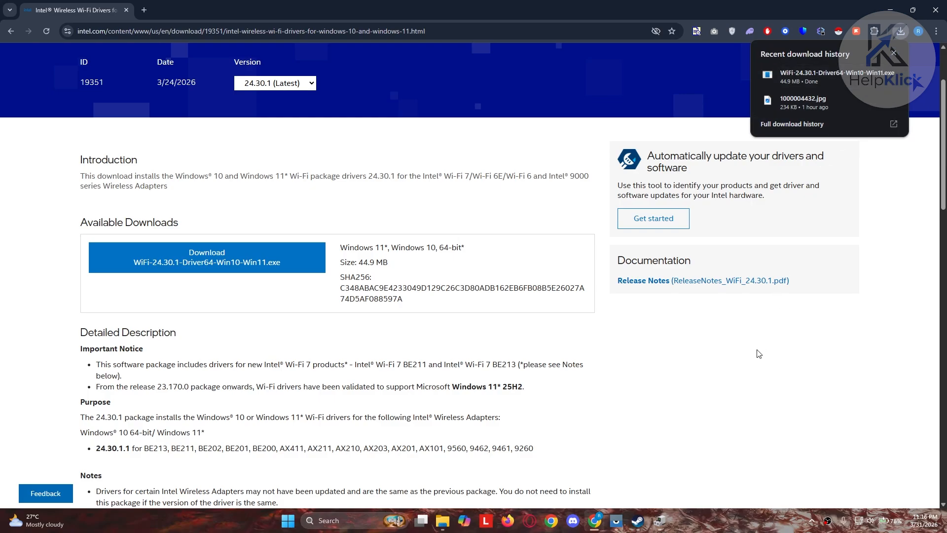
pyautogui.click(752, 363)
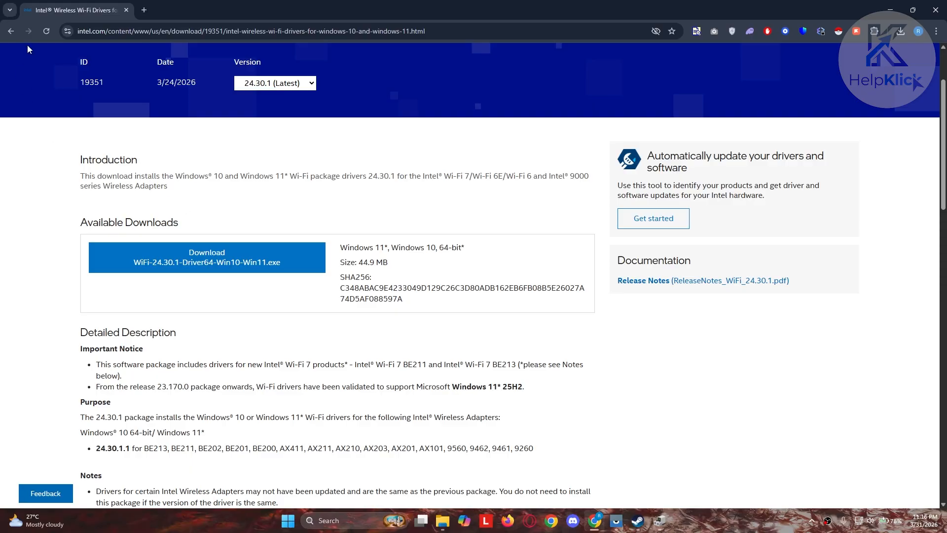
pyautogui.click(9, 34)
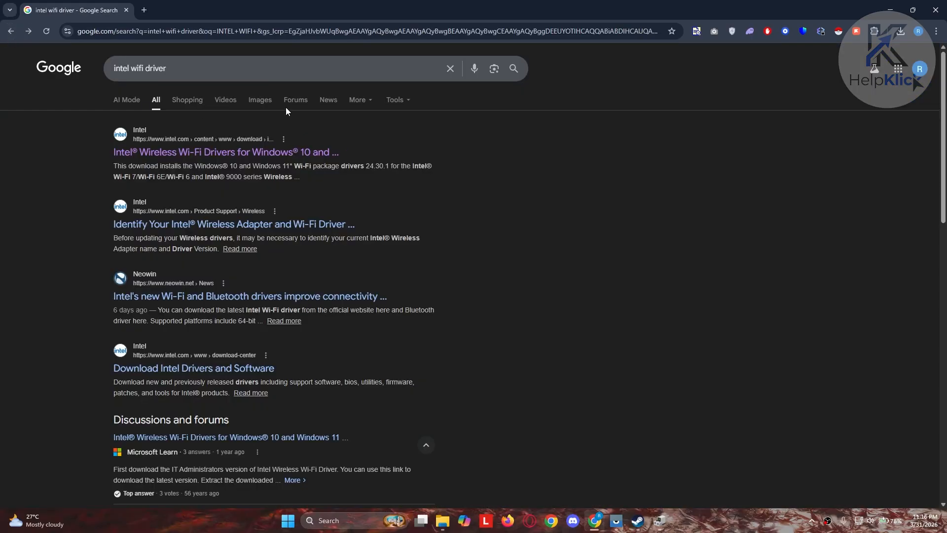
pyautogui.click(29, 30)
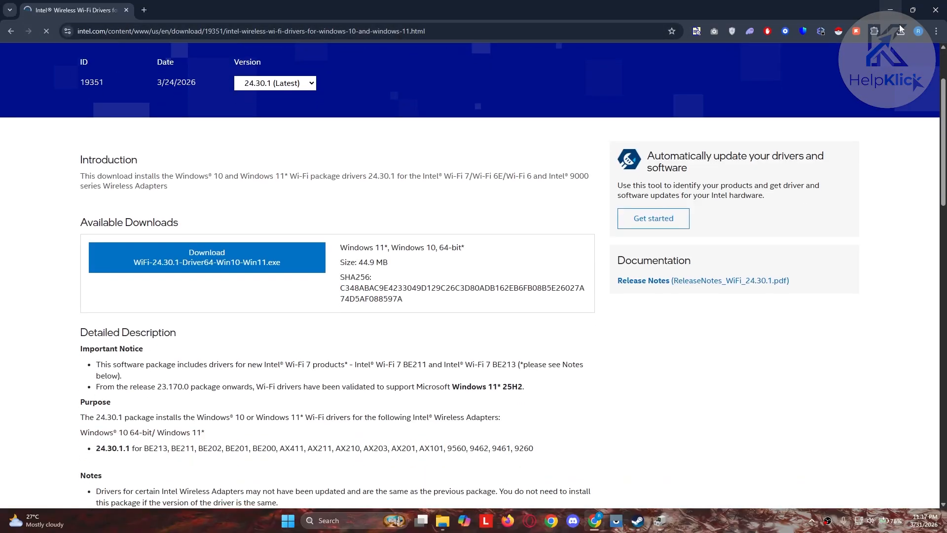
pyautogui.click(900, 27)
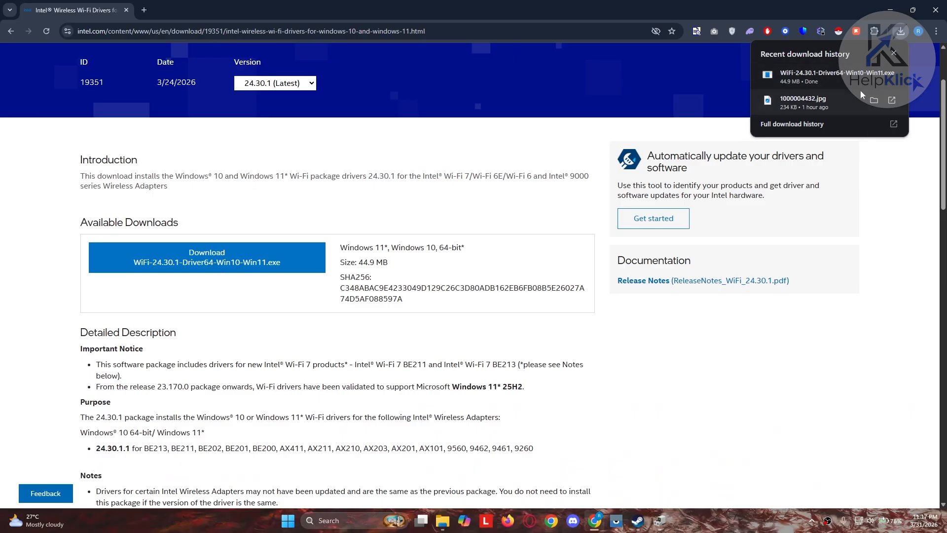
pyautogui.click(873, 72)
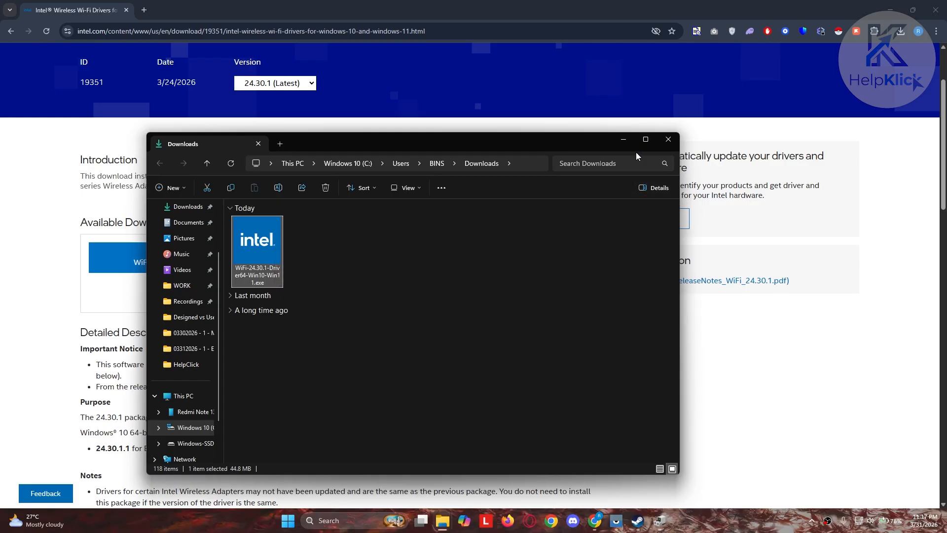
pyautogui.click(669, 140)
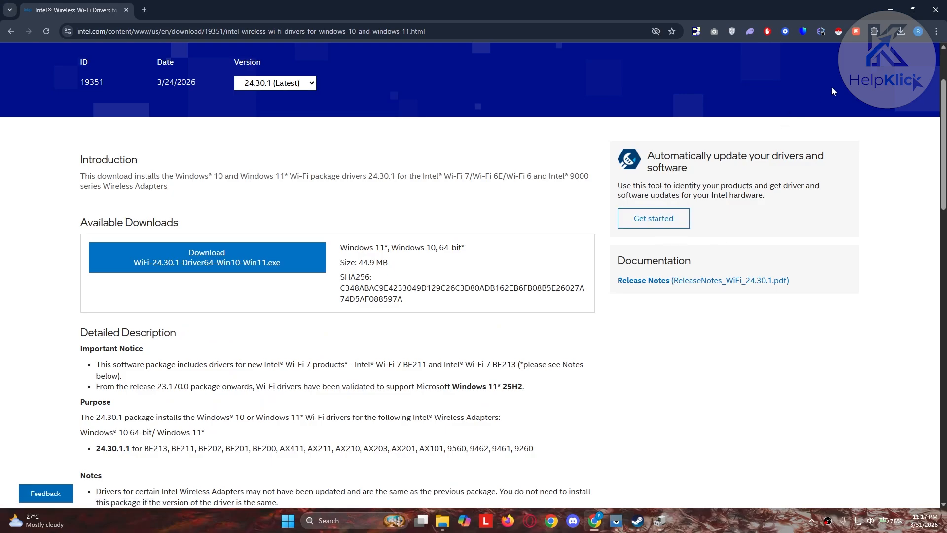
pyautogui.click(885, 6)
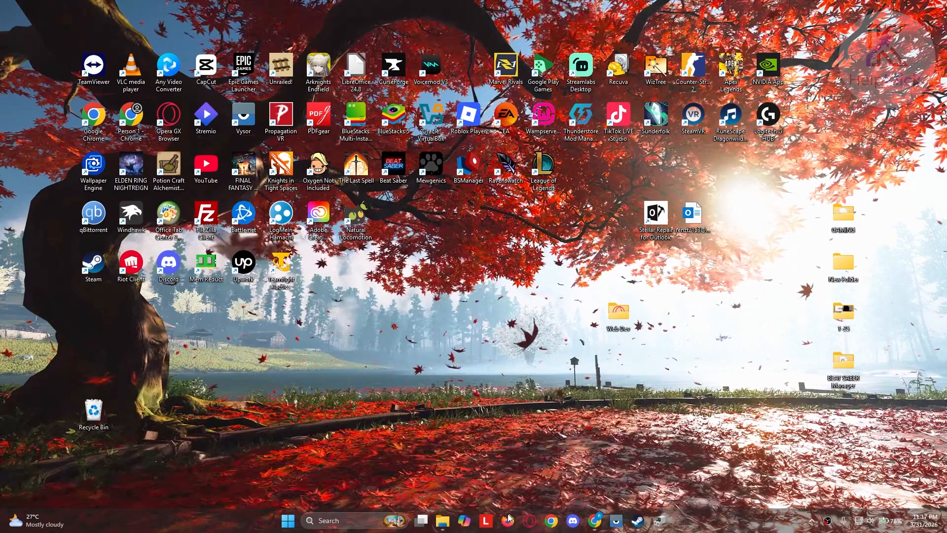
# Open Control Panel, check its view options, and display the Advanced settings of Internet Options.
pyautogui.click(351, 520)
pyautogui.write('cOONTROL')
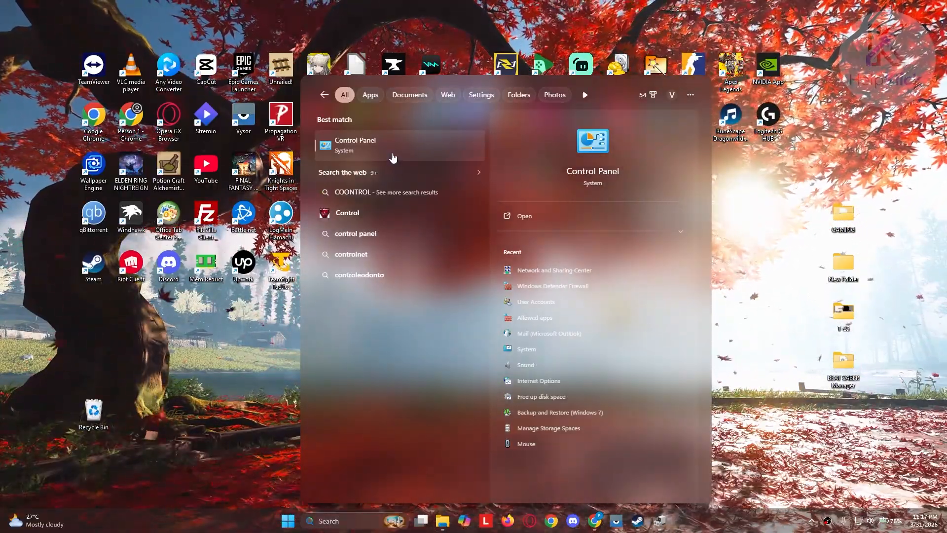
pyautogui.click(395, 157)
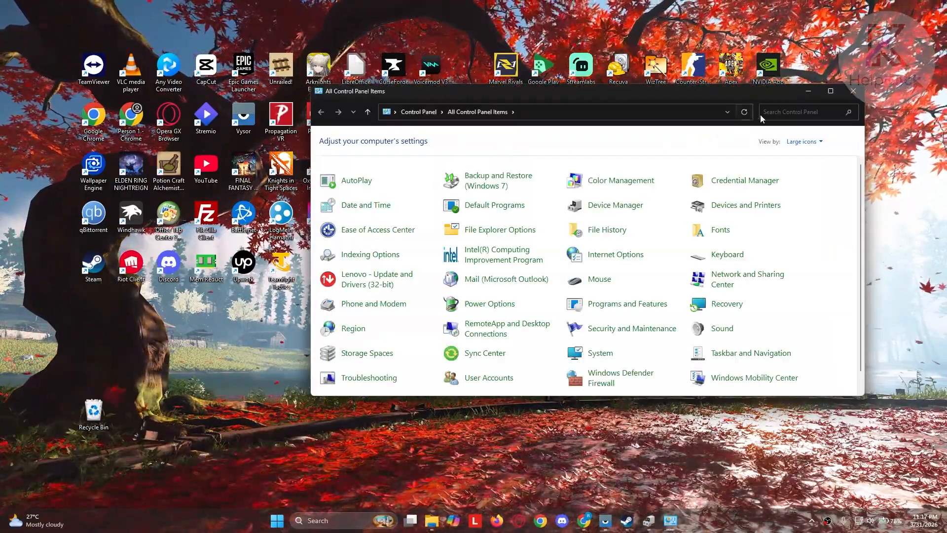
pyautogui.click(807, 142)
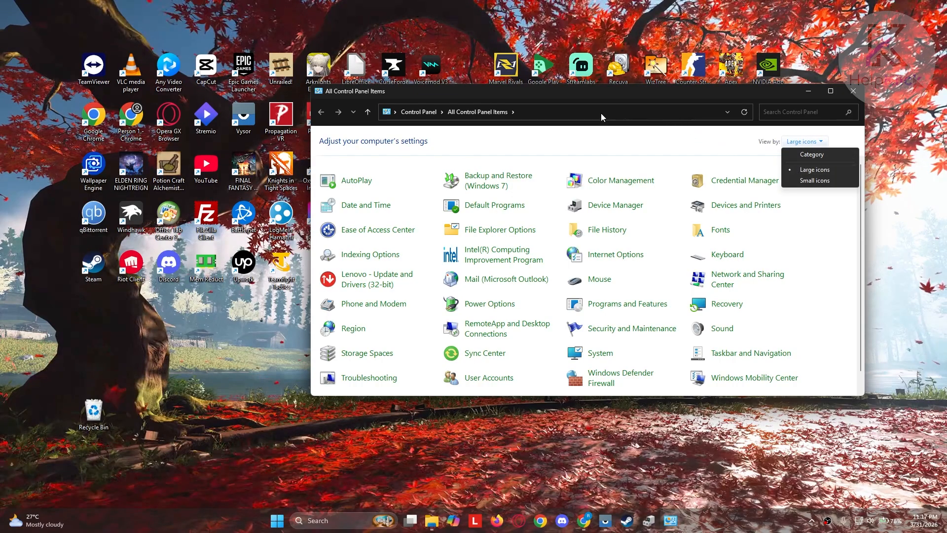
pyautogui.click(630, 130)
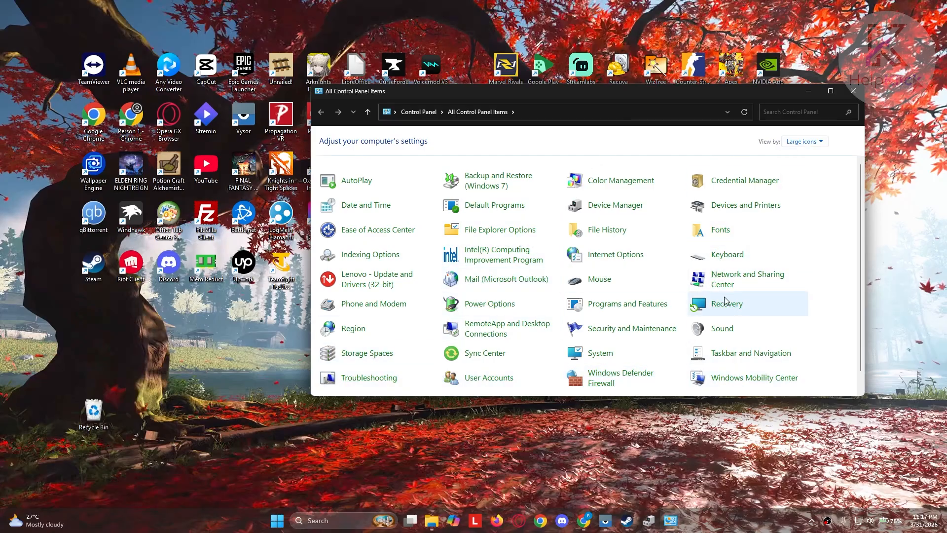
pyautogui.click(626, 255)
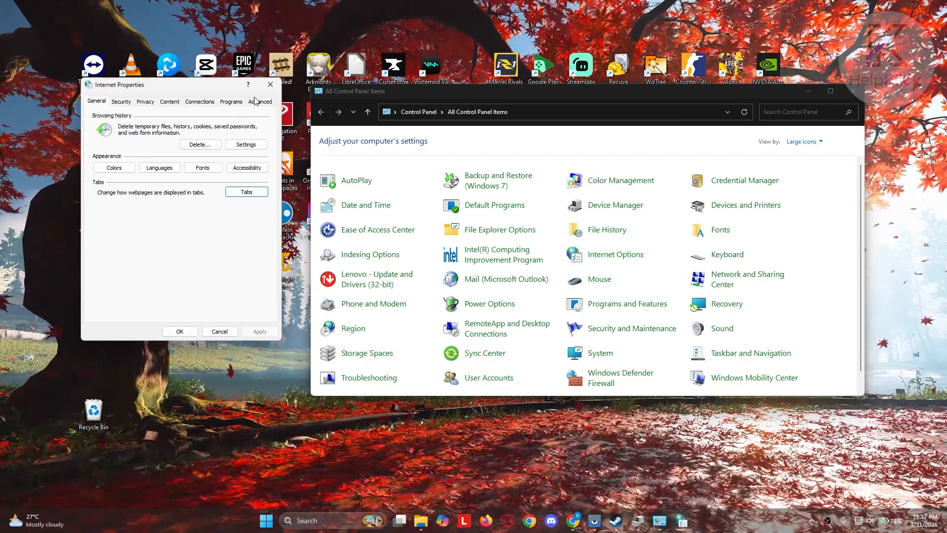
pyautogui.click(258, 102)
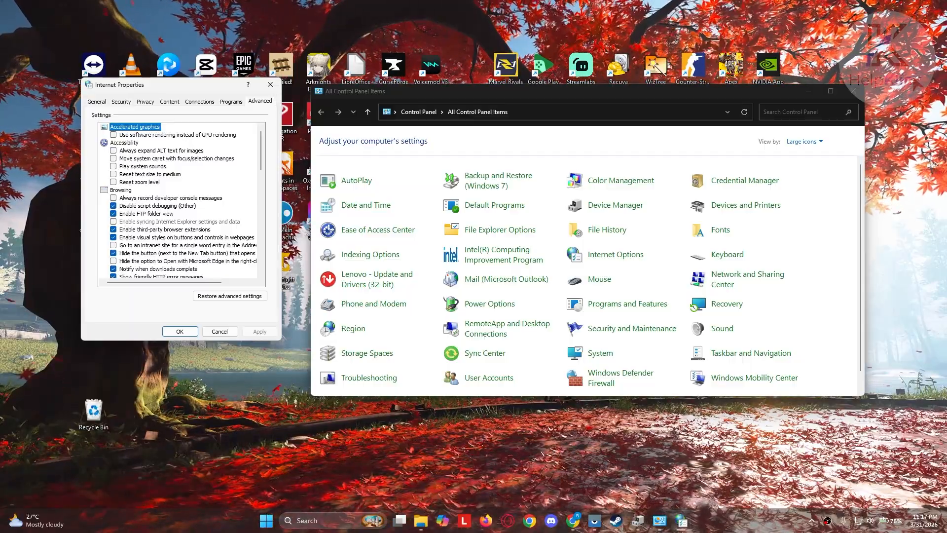
# View the Wi-Fi networks in quick settings, and close Internet Properties and Control Panel.
pyautogui.click(860, 522)
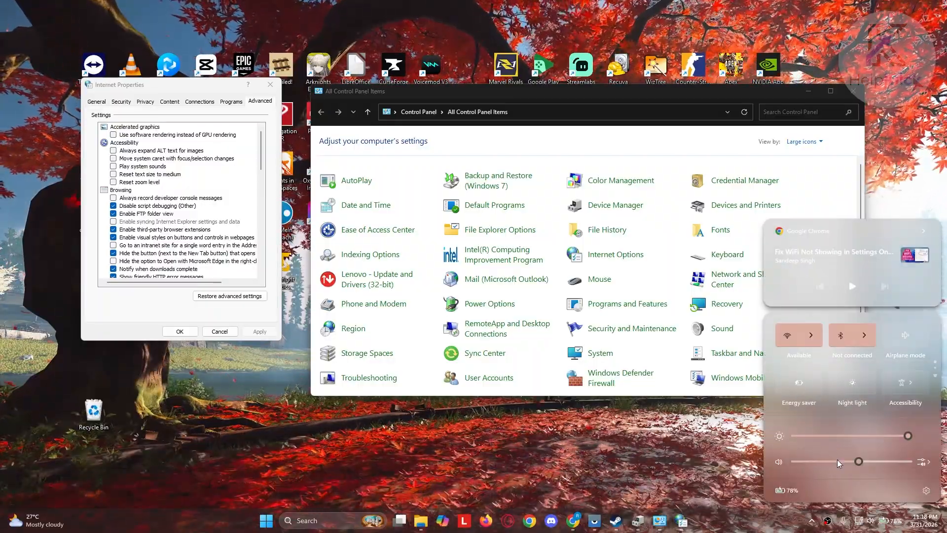
pyautogui.click(811, 336)
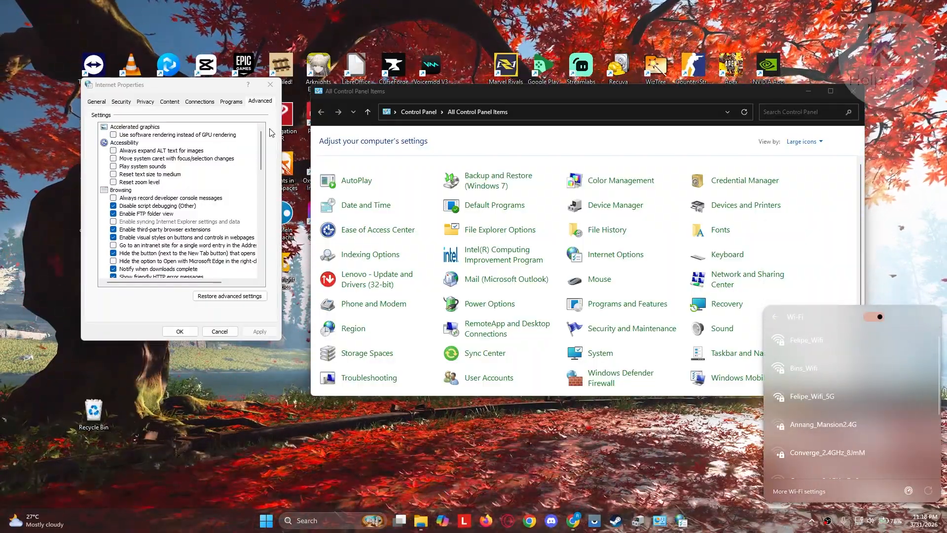
pyautogui.click(269, 83)
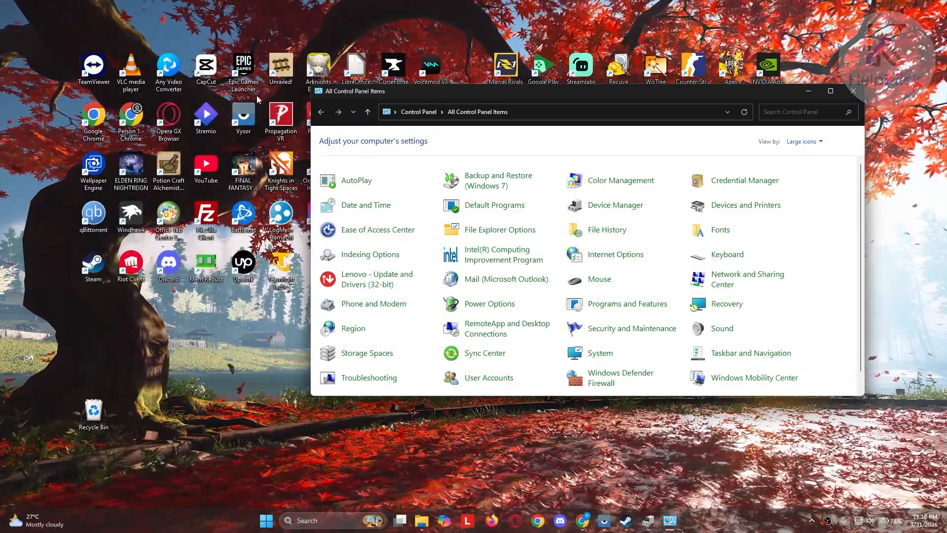
pyautogui.click(854, 91)
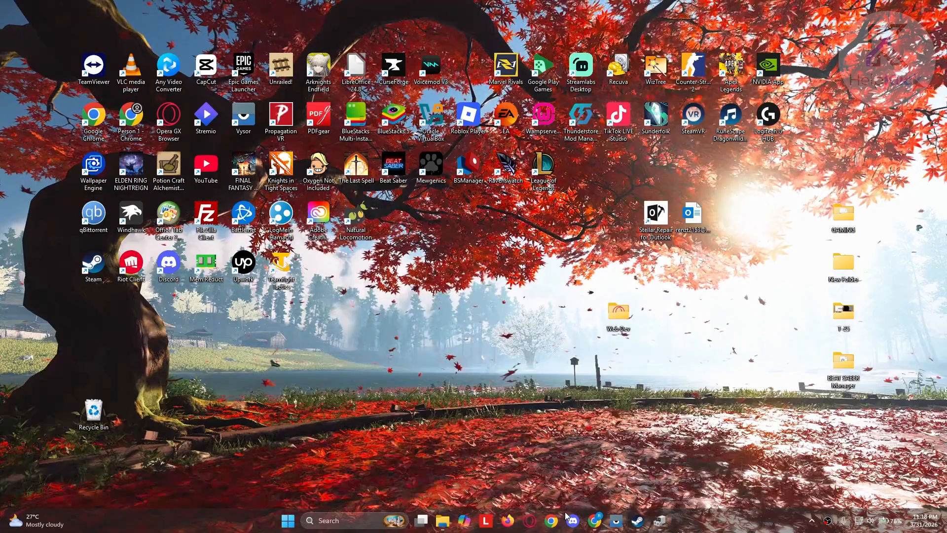
# Close Device Manager, and look through all the Control Panel items before closing Control Panel.
pyautogui.moveTo(664, 522)
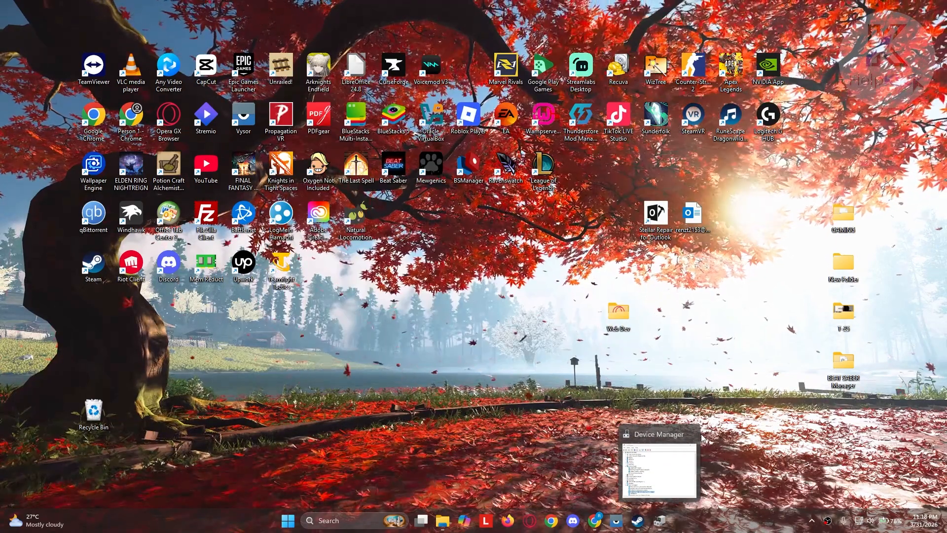
pyautogui.click(690, 434)
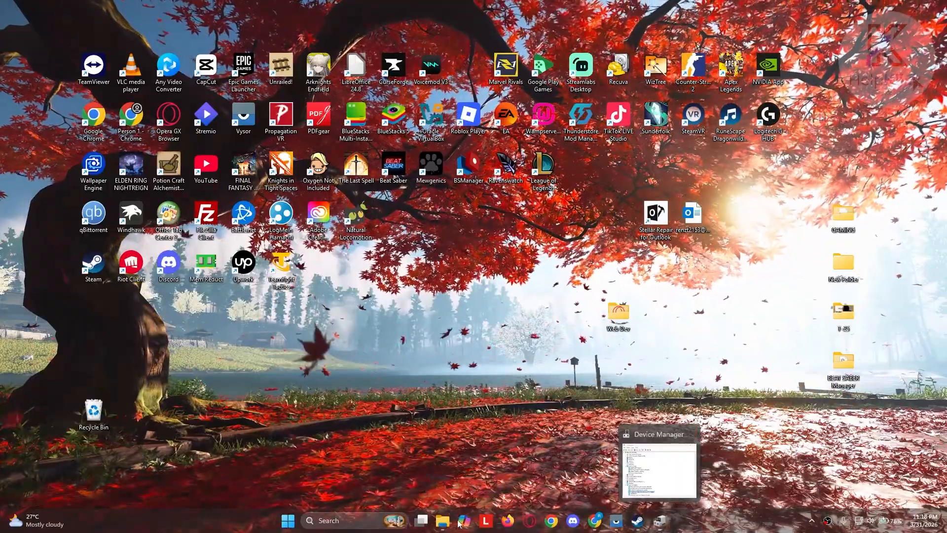
pyautogui.click(338, 522)
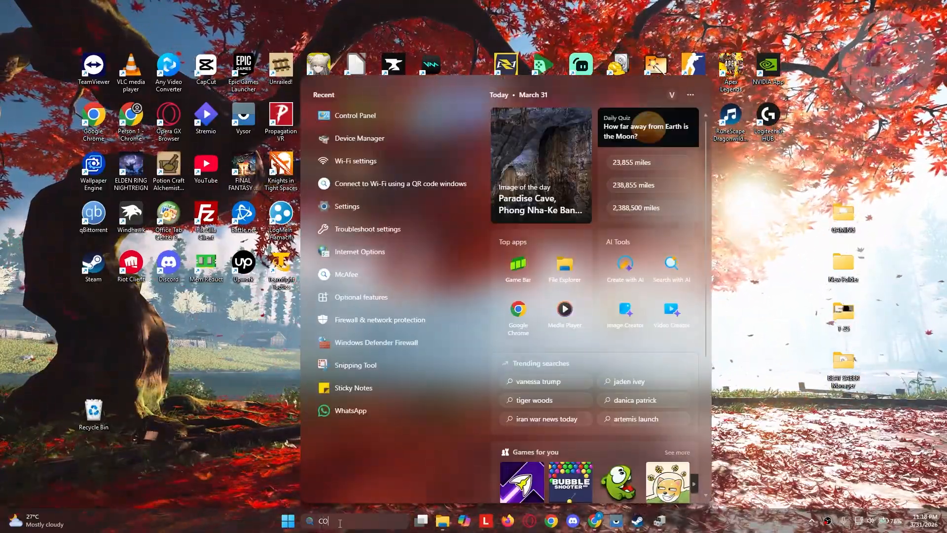
pyautogui.write('CONTROL')
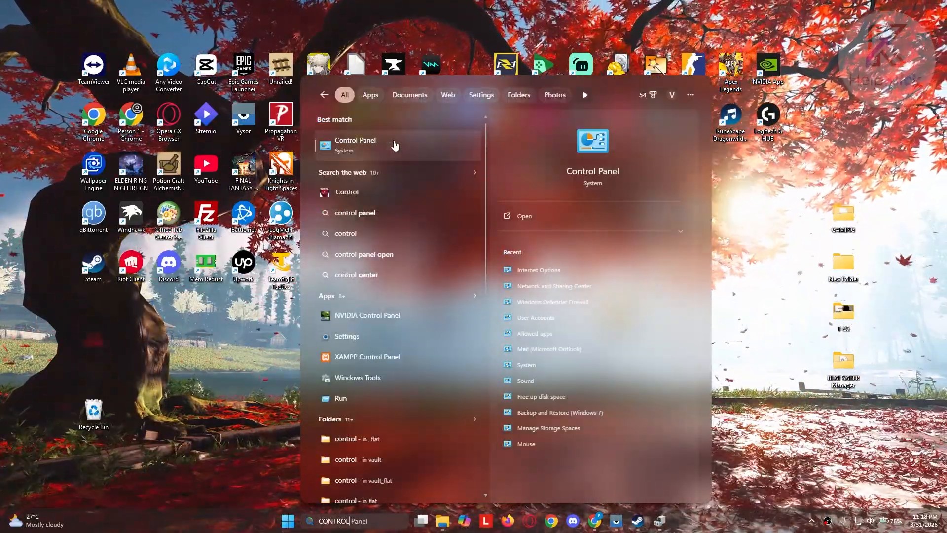
pyautogui.click(365, 168)
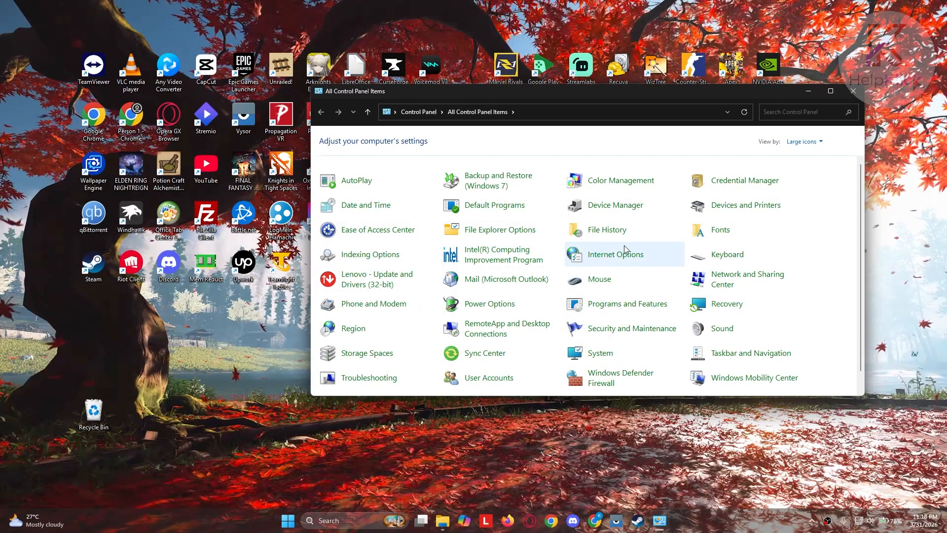
pyautogui.scroll(-1, 626, 239)
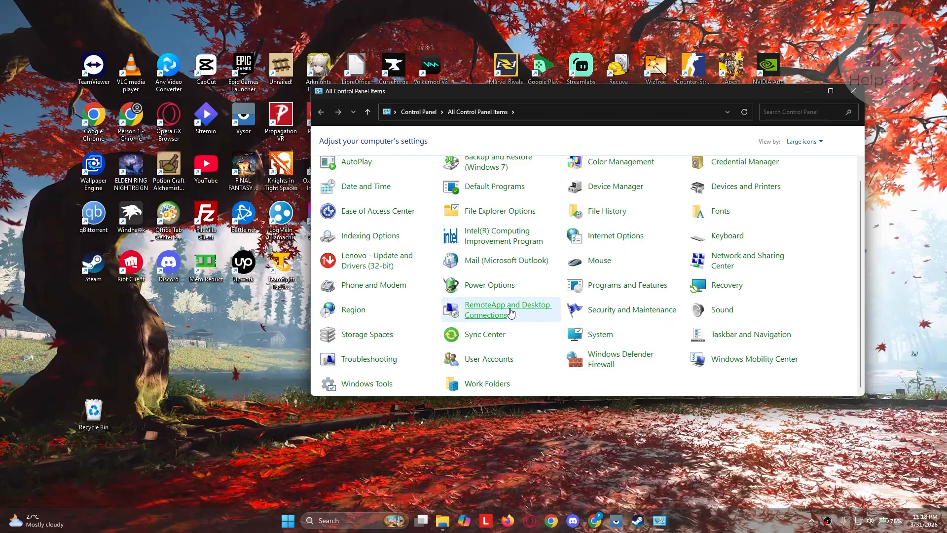
pyautogui.scroll(1, 498, 296)
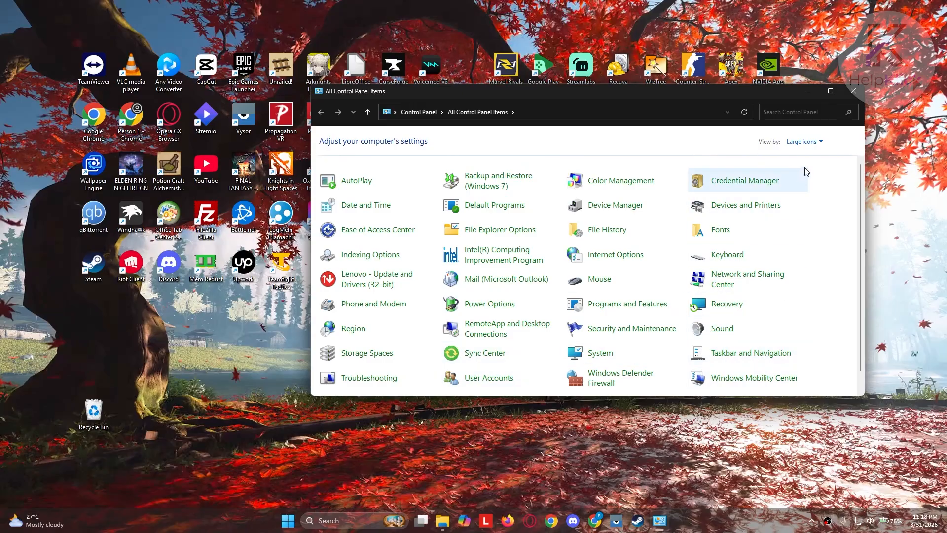
pyautogui.click(852, 93)
# Open the Network Connections list, check the actions available for the Wi-Fi adapter without applying any, and close the window.
pyautogui.click(360, 515)
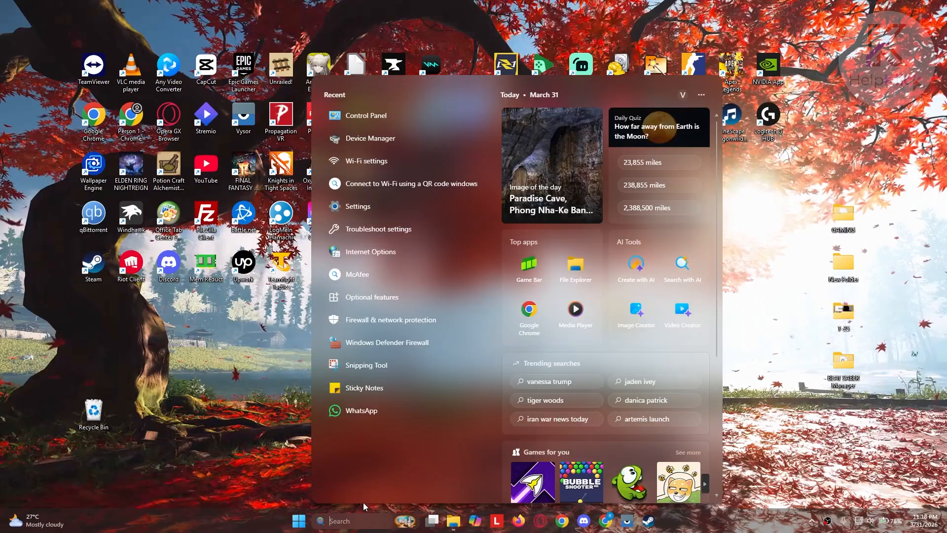
pyautogui.write('NETWORK')
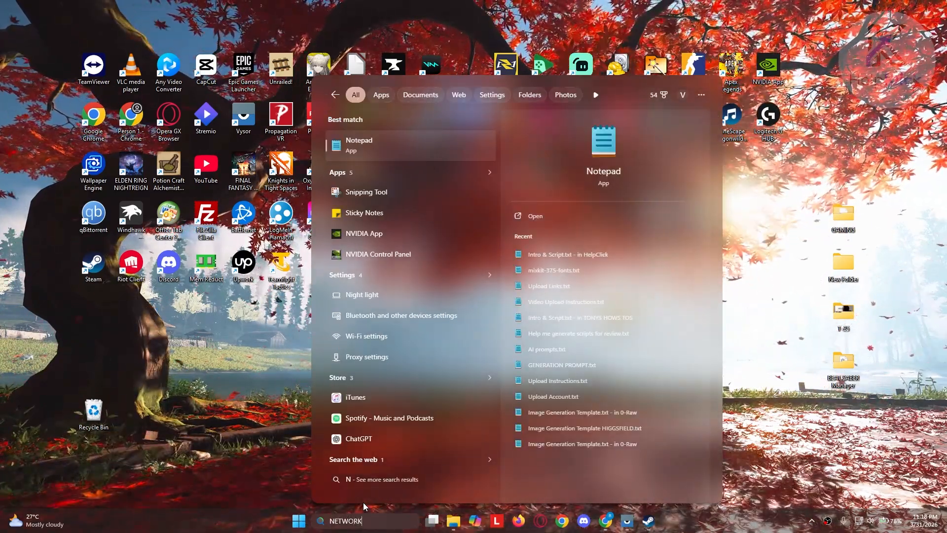
pyautogui.click(396, 144)
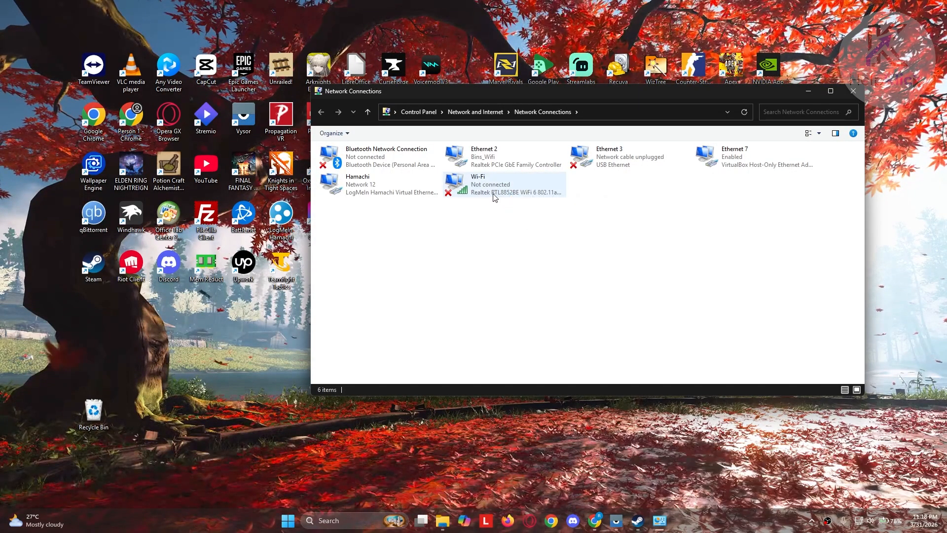
pyautogui.rightClick(480, 194)
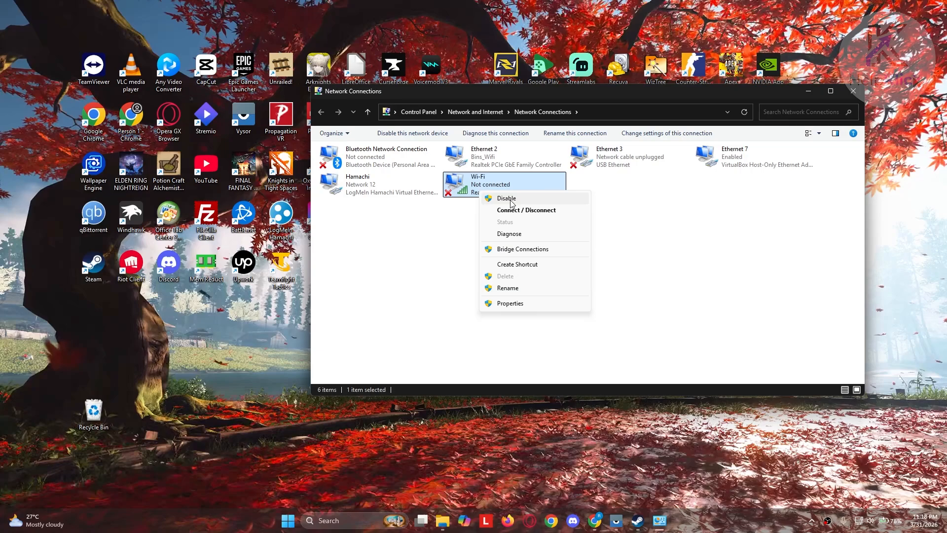
pyautogui.click(456, 225)
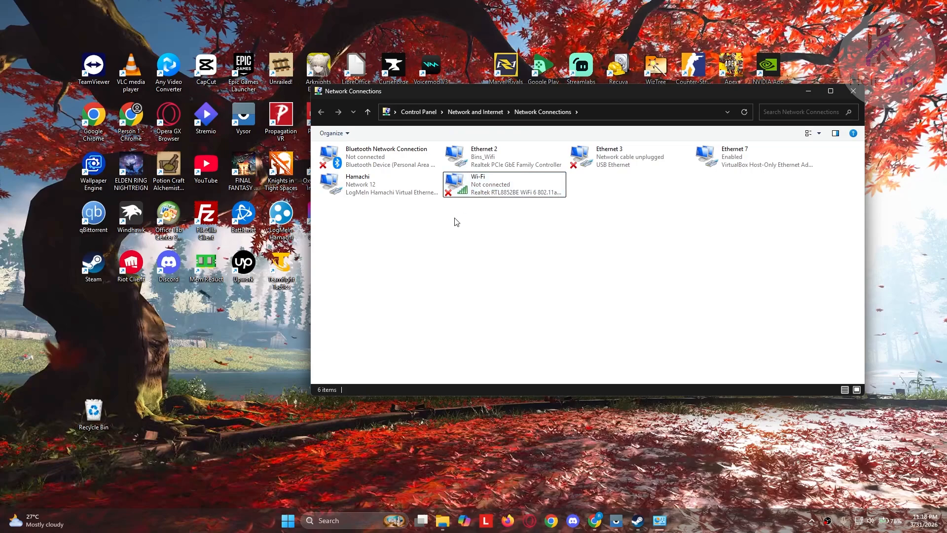
pyautogui.rightClick(490, 183)
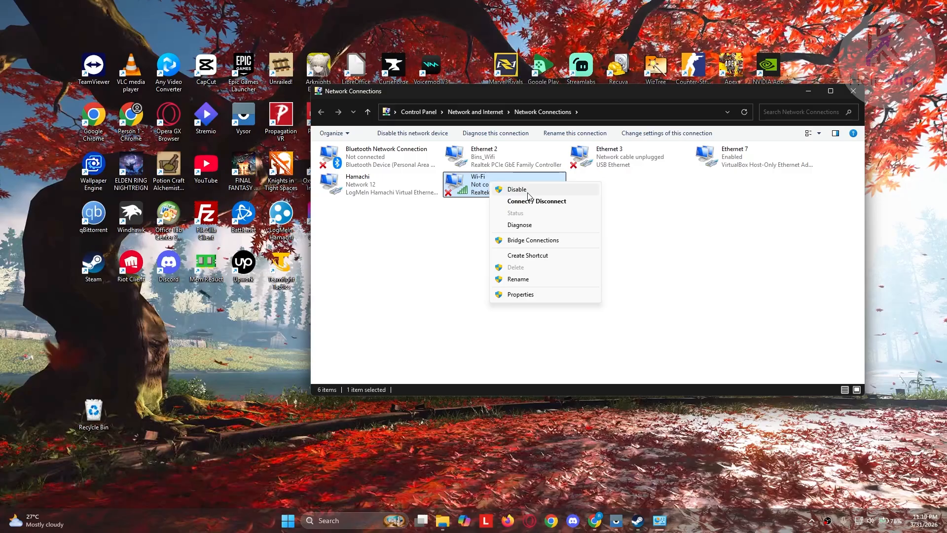
pyautogui.click(666, 234)
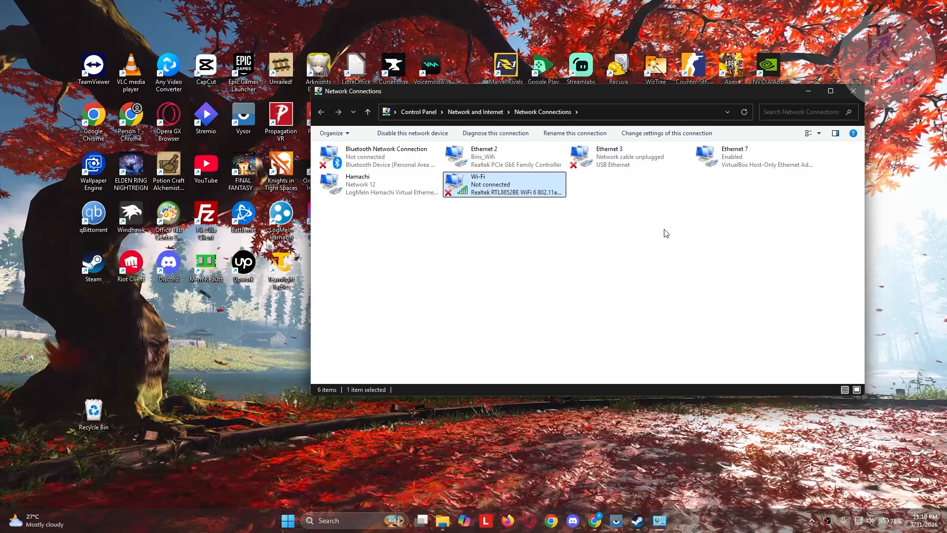
pyautogui.click(667, 228)
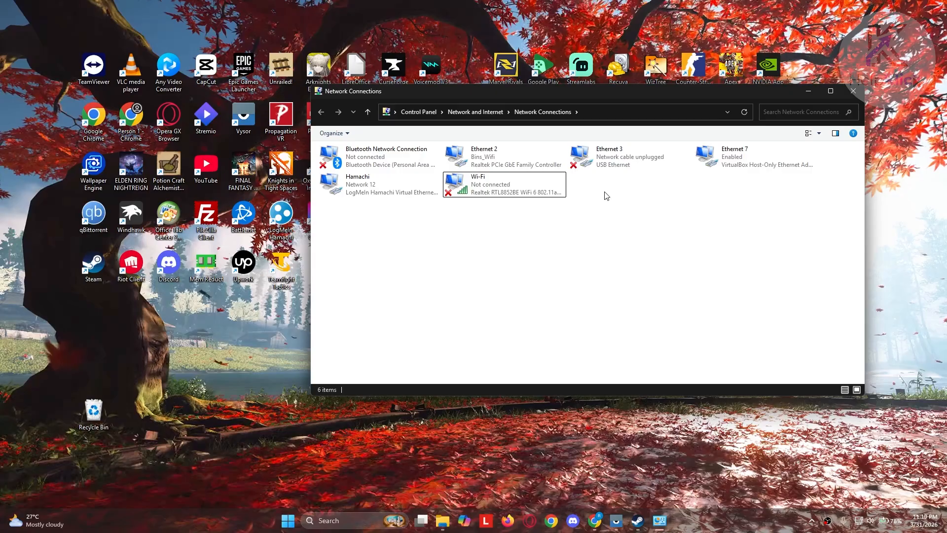
pyautogui.click(854, 92)
# Open Services and select the WLAN AutoConfig service to read its description.
pyautogui.click(370, 520)
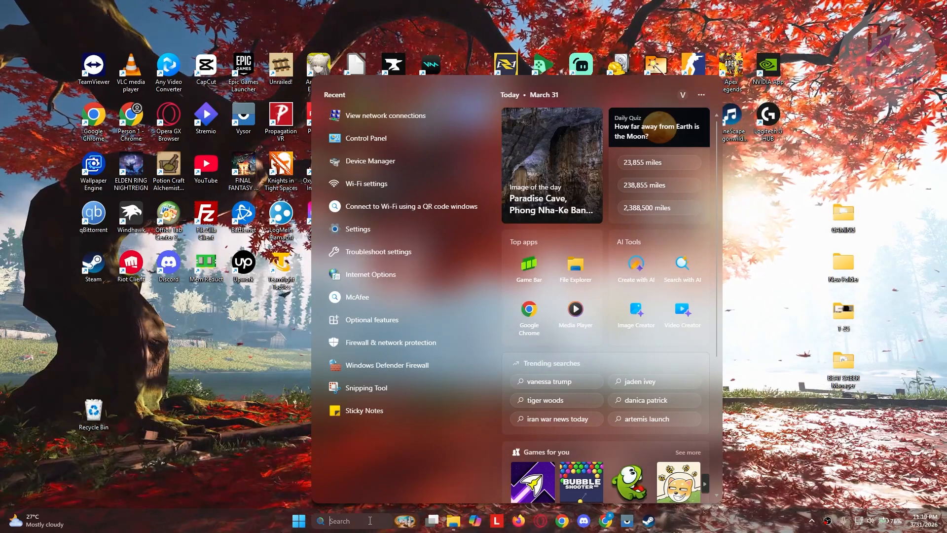
pyautogui.write('SERVICE')
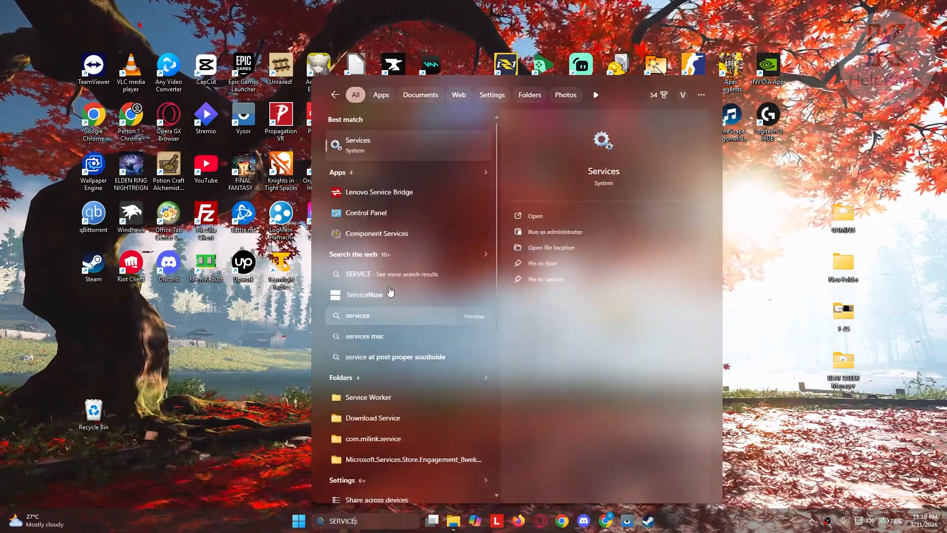
pyautogui.click(397, 146)
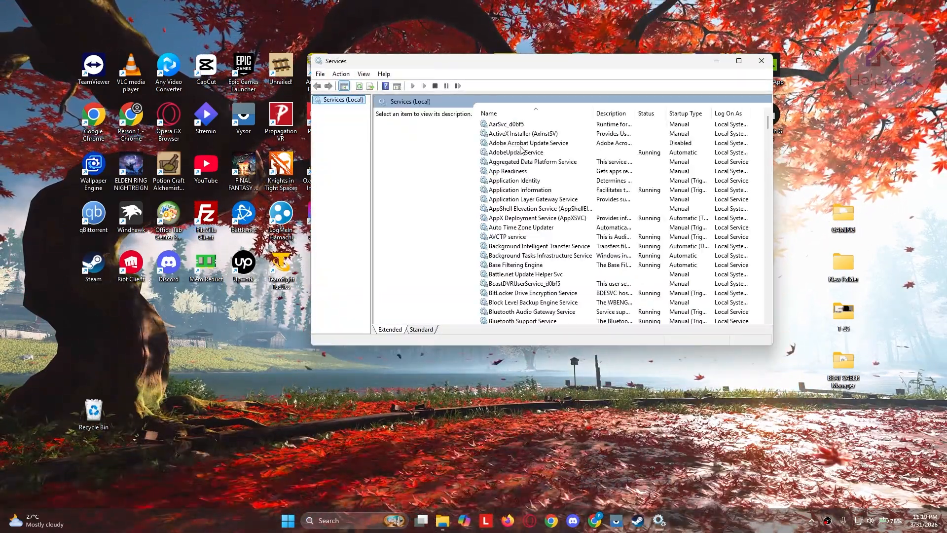
pyautogui.click(520, 144)
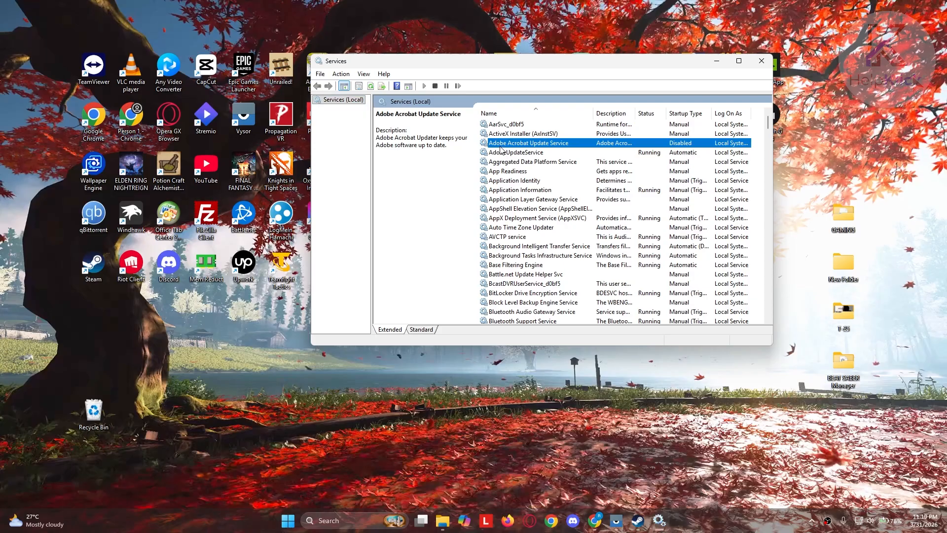
pyautogui.press('w')
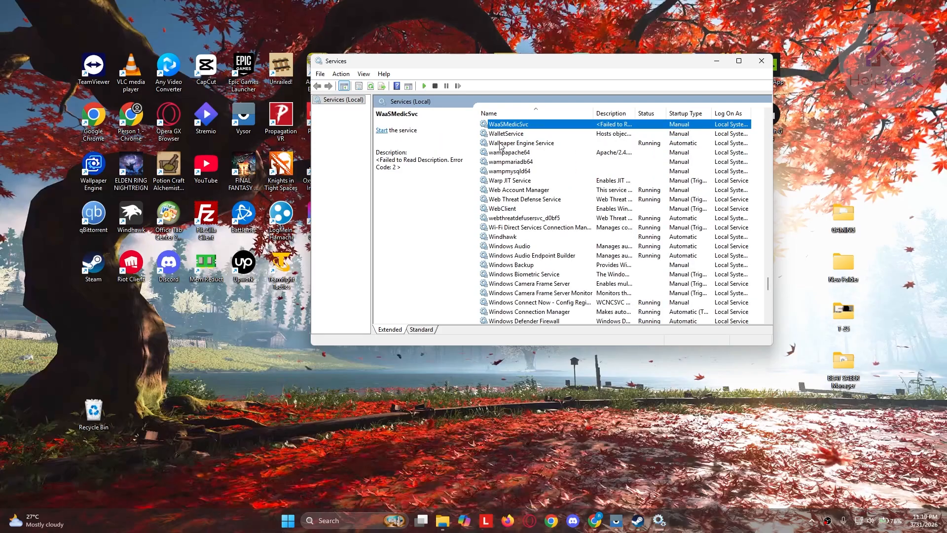
pyautogui.scroll(-12, 500, 146)
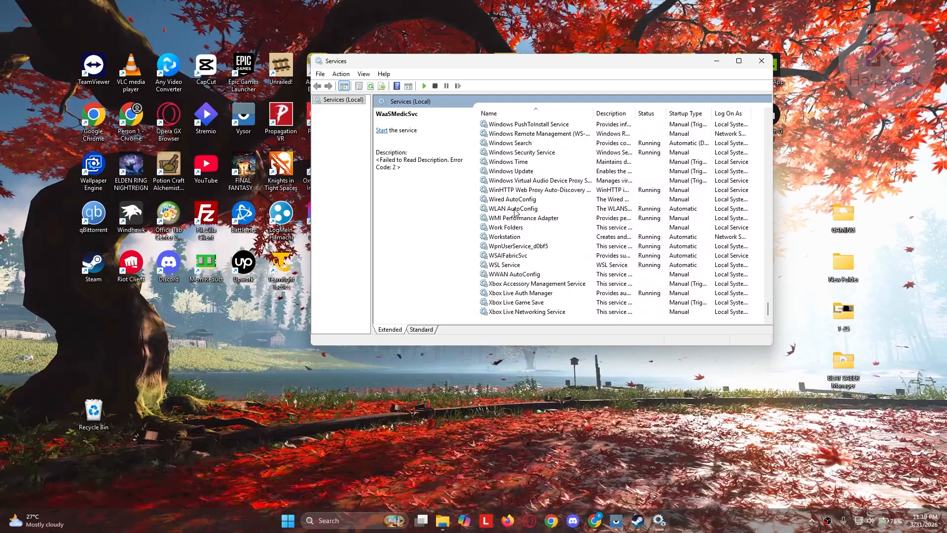
pyautogui.click(527, 211)
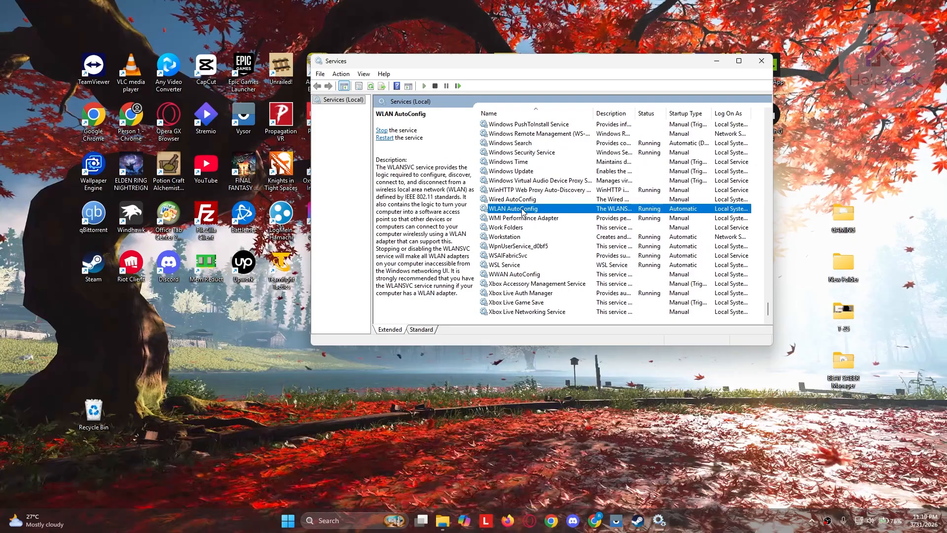
# Inspect the startup type options in the WLAN AutoConfig properties, and cancel without changing anything.
pyautogui.rightClick(524, 212)
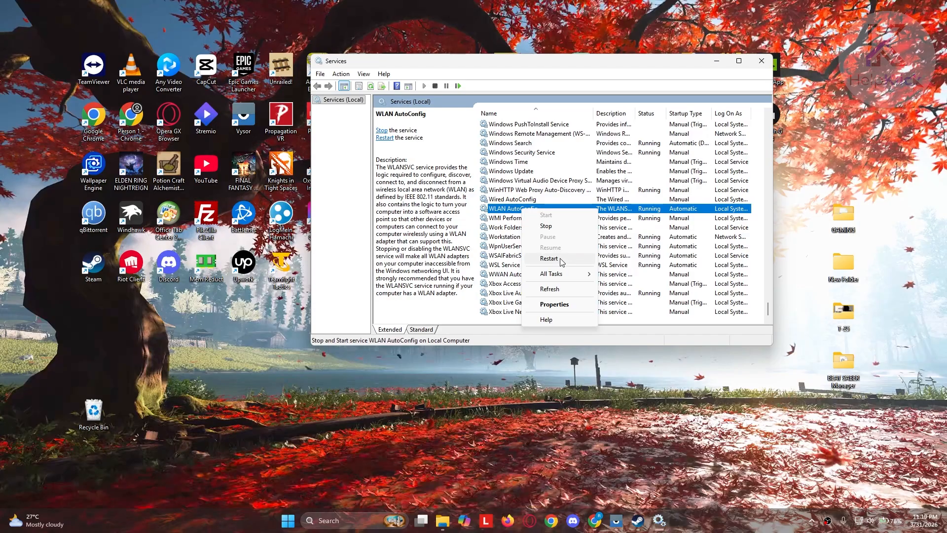
pyautogui.click(578, 306)
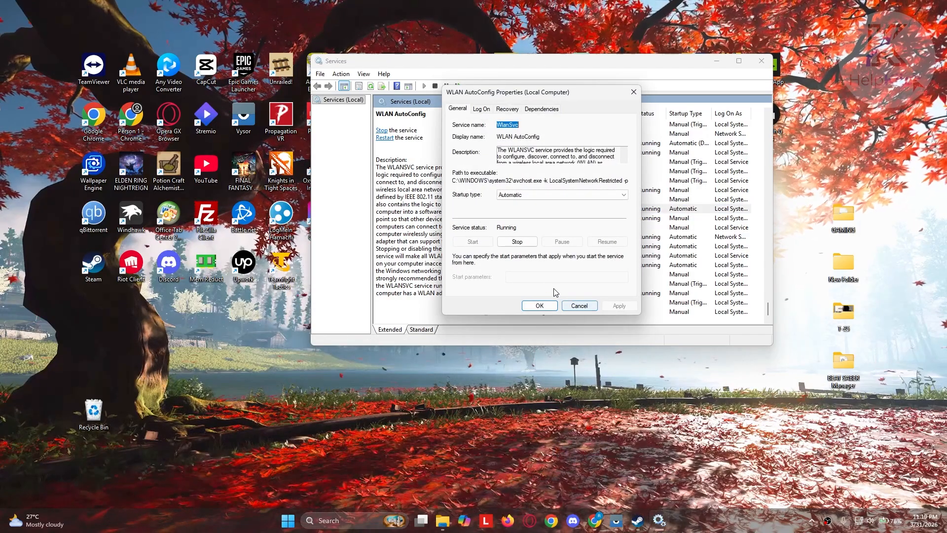
pyautogui.click(560, 195)
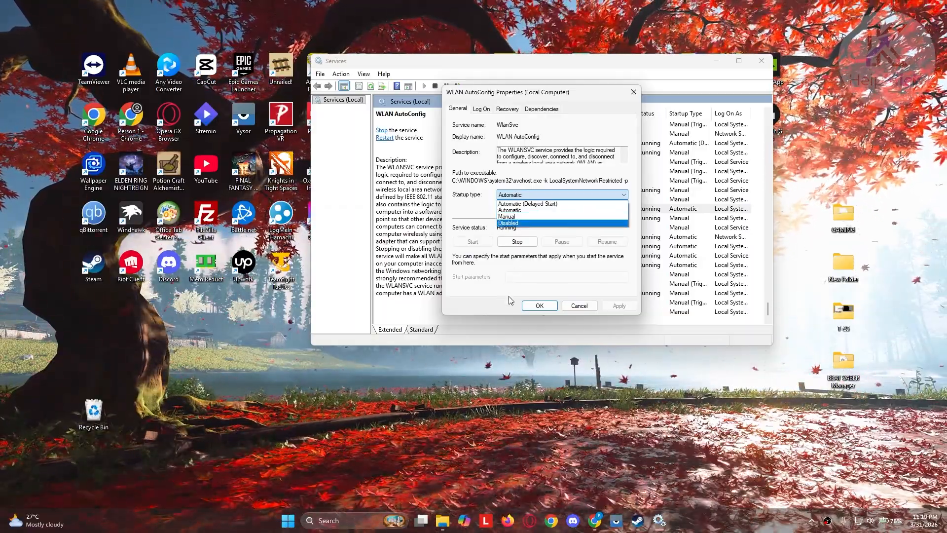
pyautogui.click(511, 300)
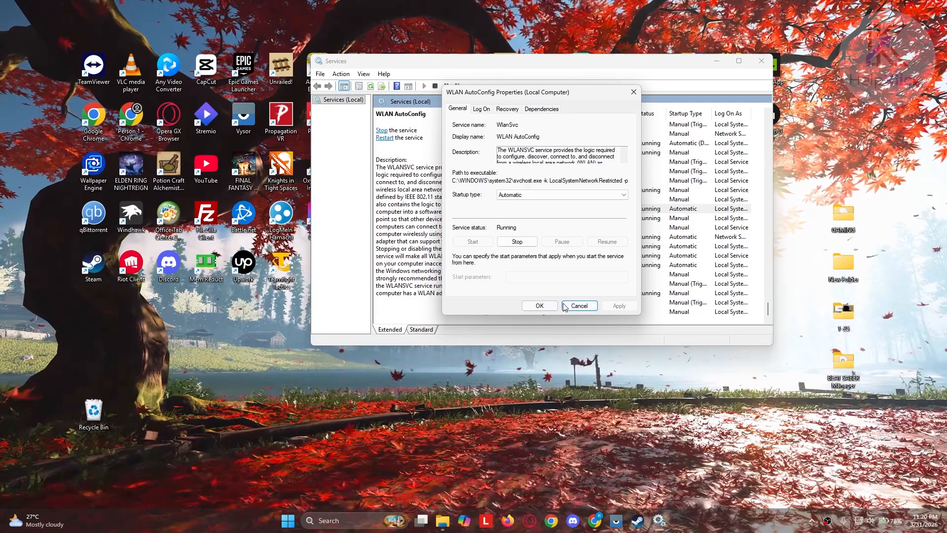
pyautogui.click(568, 306)
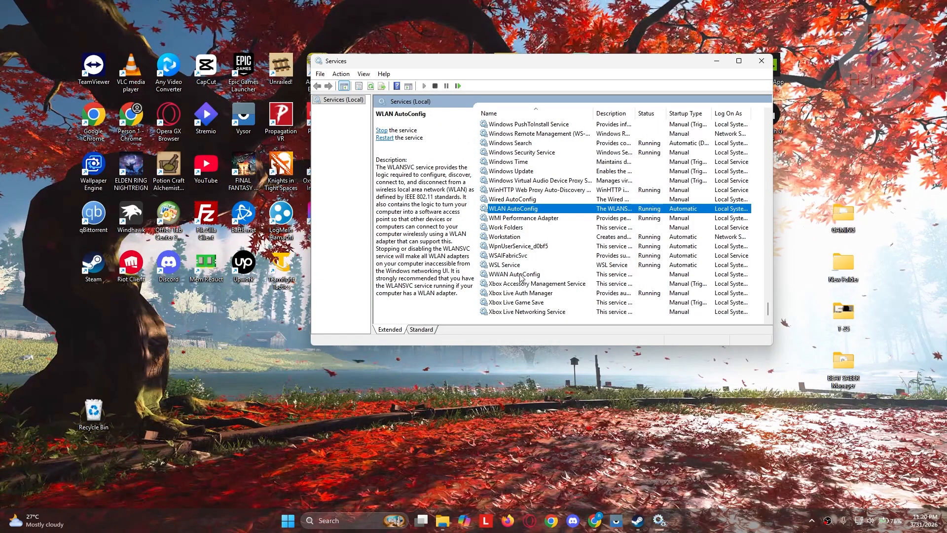
# Inspect the startup type options in the WWAN AutoConfig properties, and cancel without changing anything.
pyautogui.click(526, 277)
pyautogui.rightClick(526, 278)
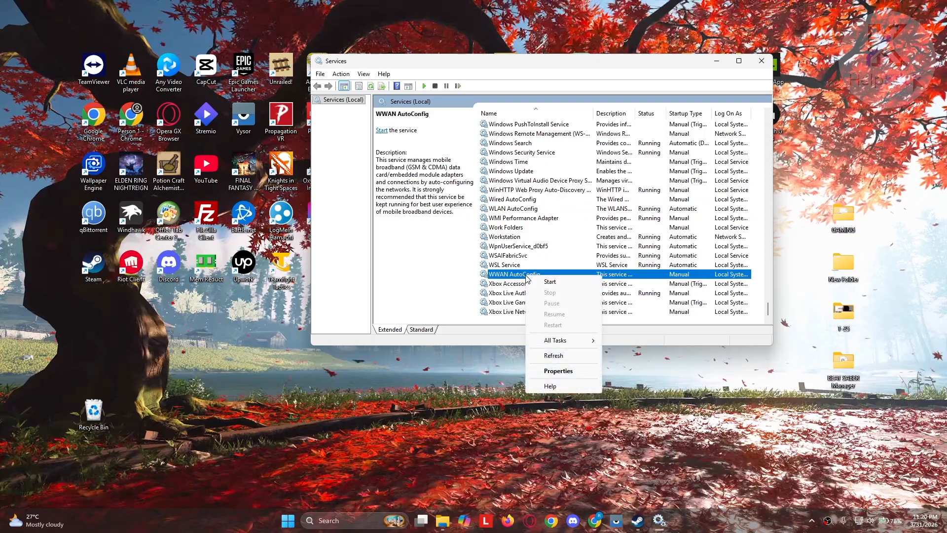
pyautogui.click(568, 371)
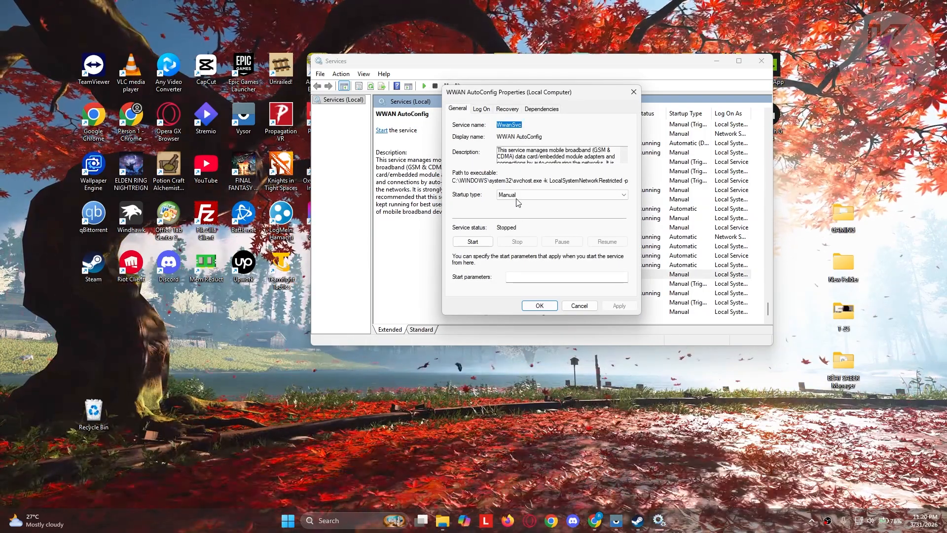
pyautogui.click(516, 195)
pyautogui.click(482, 208)
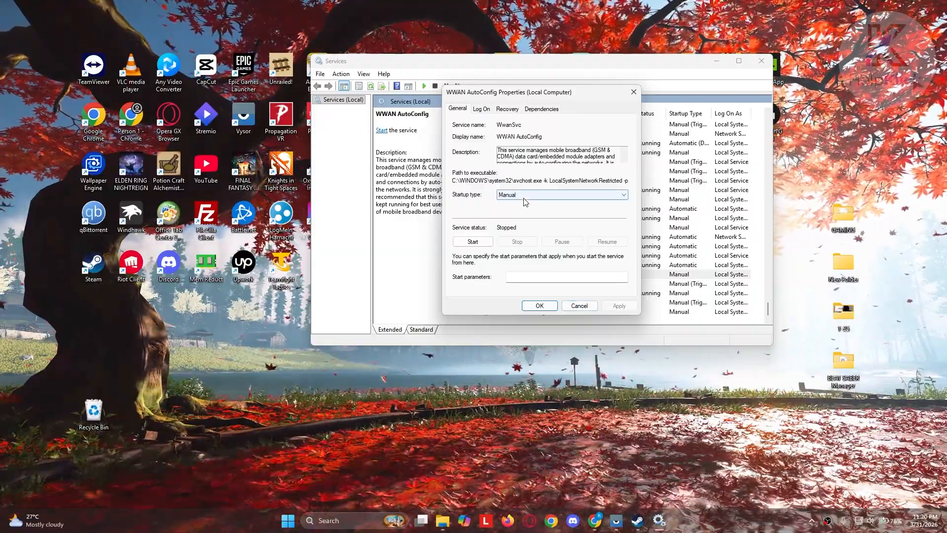
pyautogui.click(570, 306)
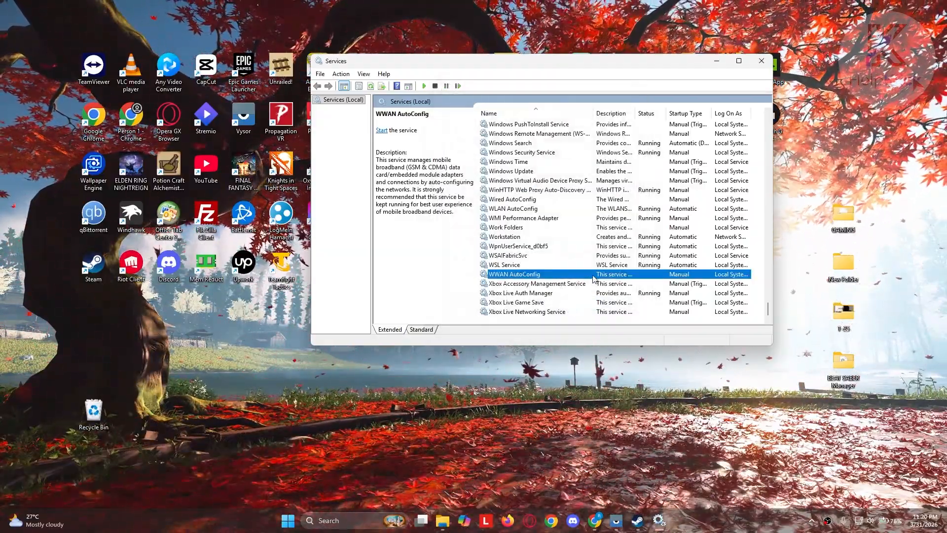
# Check the actions available for the WWAN AutoConfig service without applying any, and close Services.
pyautogui.rightClick(526, 278)
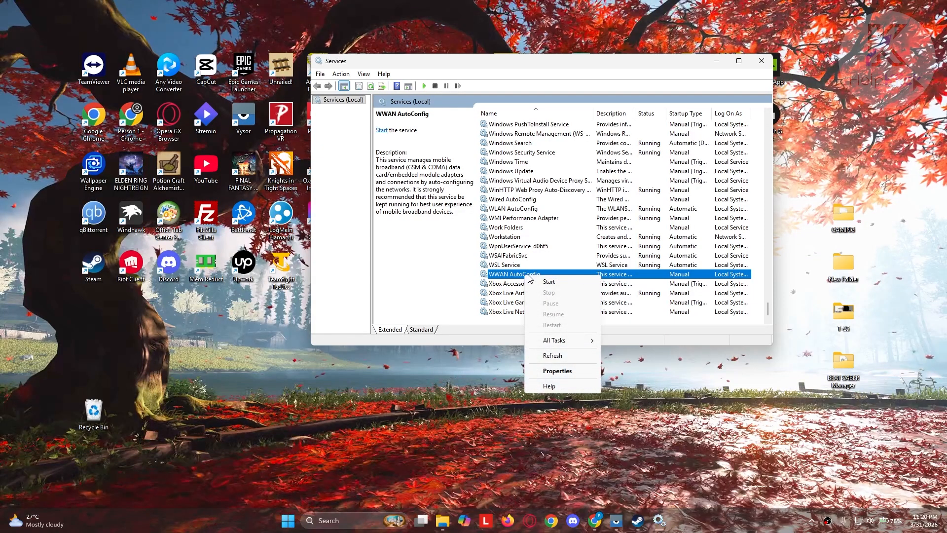
pyautogui.click(433, 264)
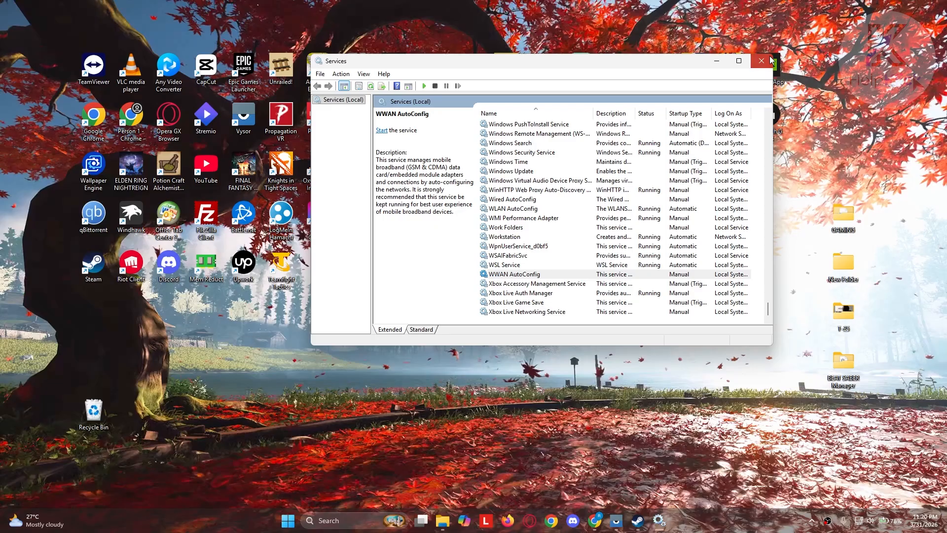
pyautogui.click(771, 58)
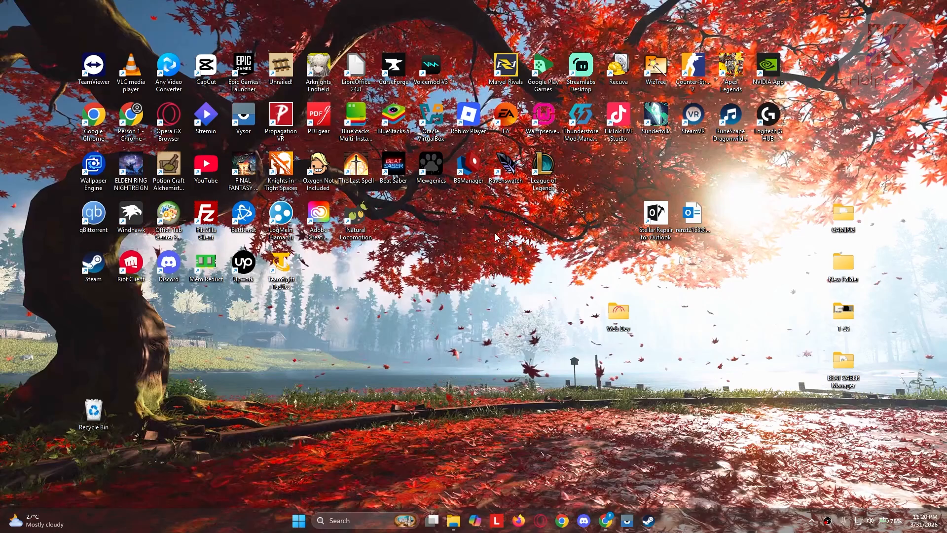
pyautogui.click(353, 522)
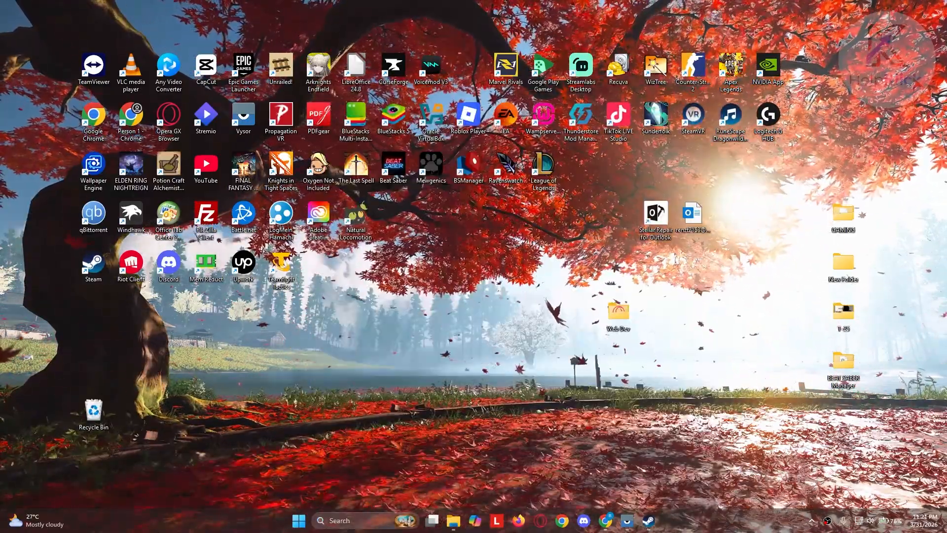
# Open Device Manager and expand the Network adapters category.
pyautogui.click(349, 519)
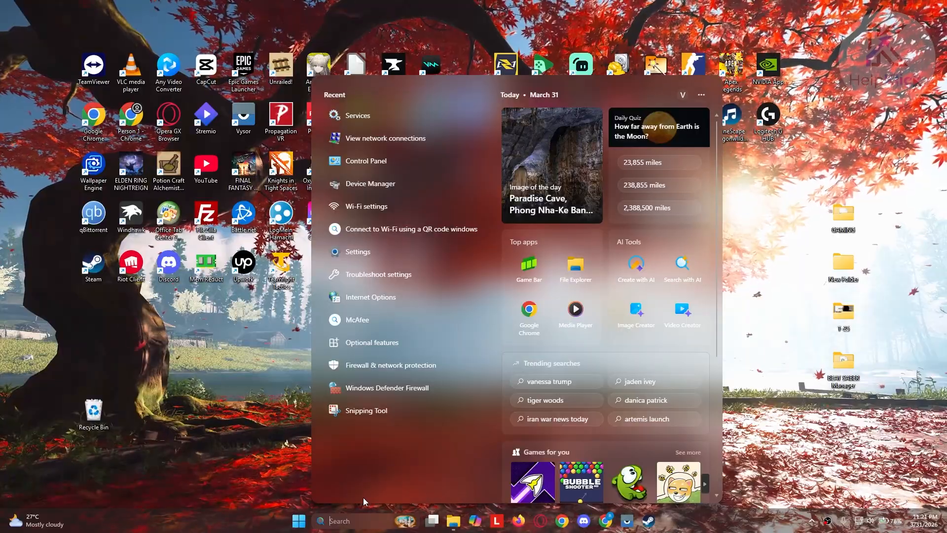
pyautogui.write('DEVICE')
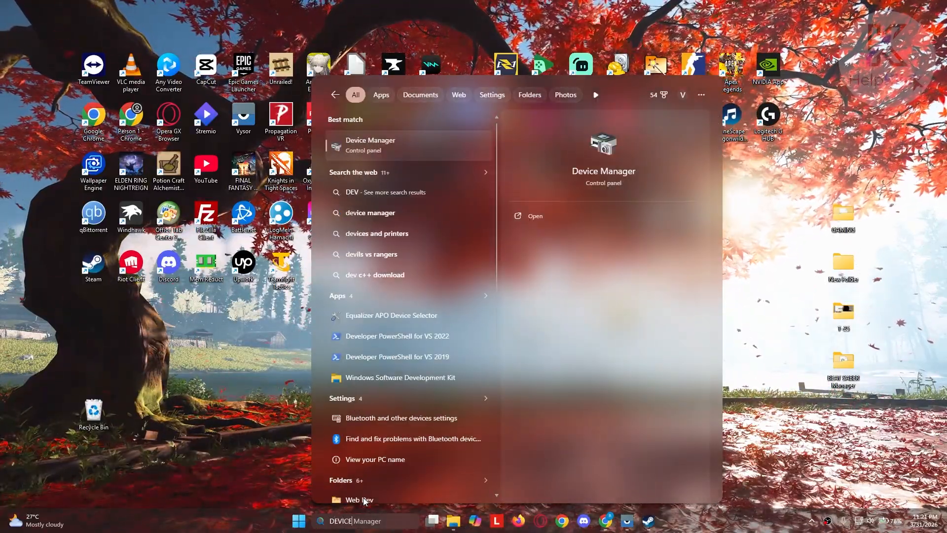
pyautogui.click(442, 141)
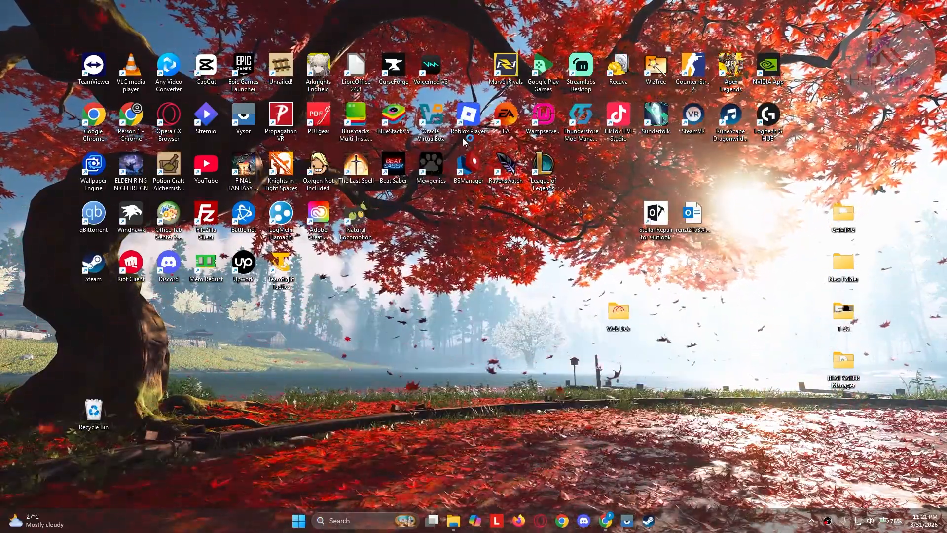
pyautogui.moveTo(174, 36); pyautogui.dragTo(353, 66)
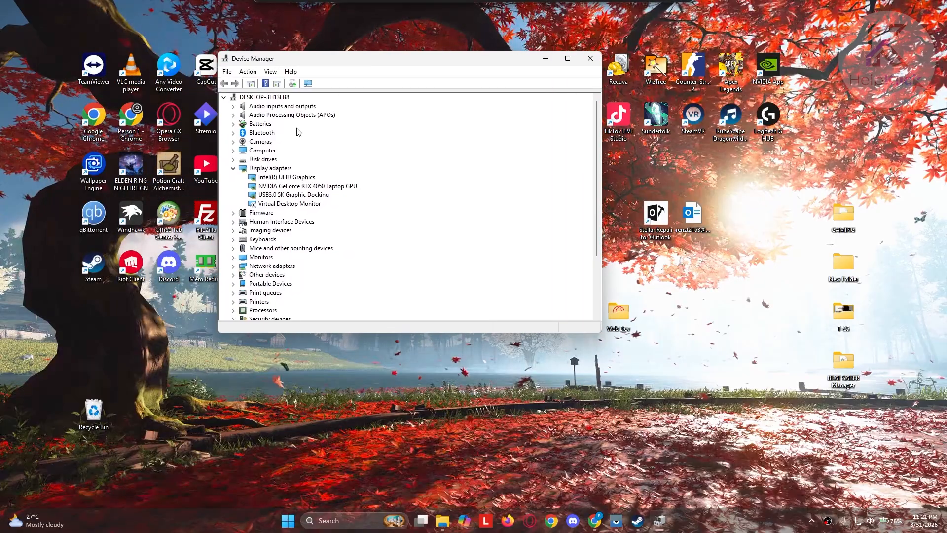
pyautogui.doubleClick(242, 268)
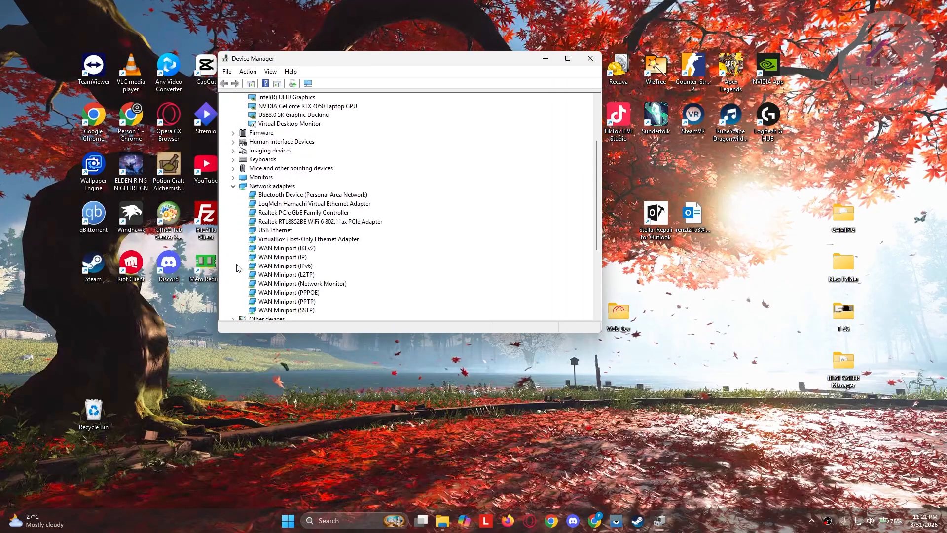
# Inspect the power management options in the Realtek RTL8852BE WiFi 6 adapter's properties, and cancel without changing anything.
pyautogui.click(310, 222)
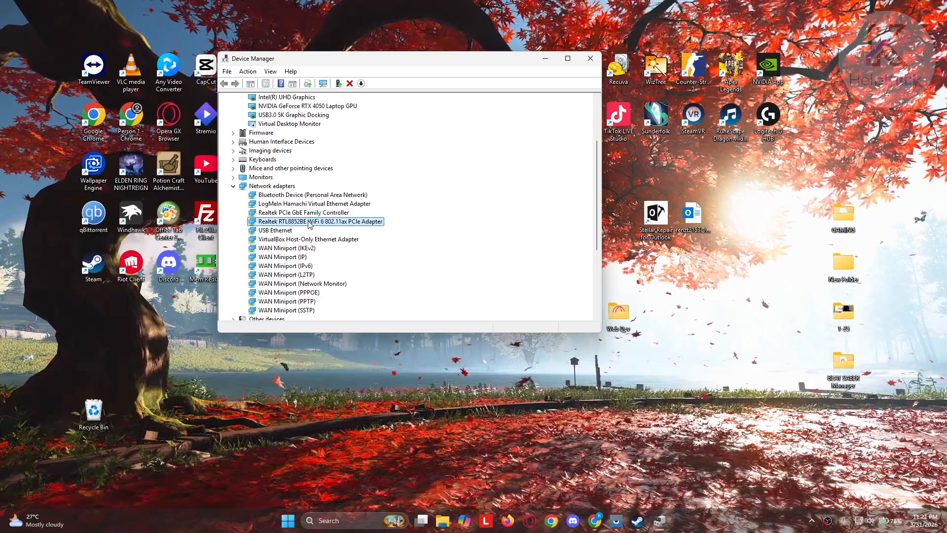
pyautogui.rightClick(310, 223)
pyautogui.click(339, 279)
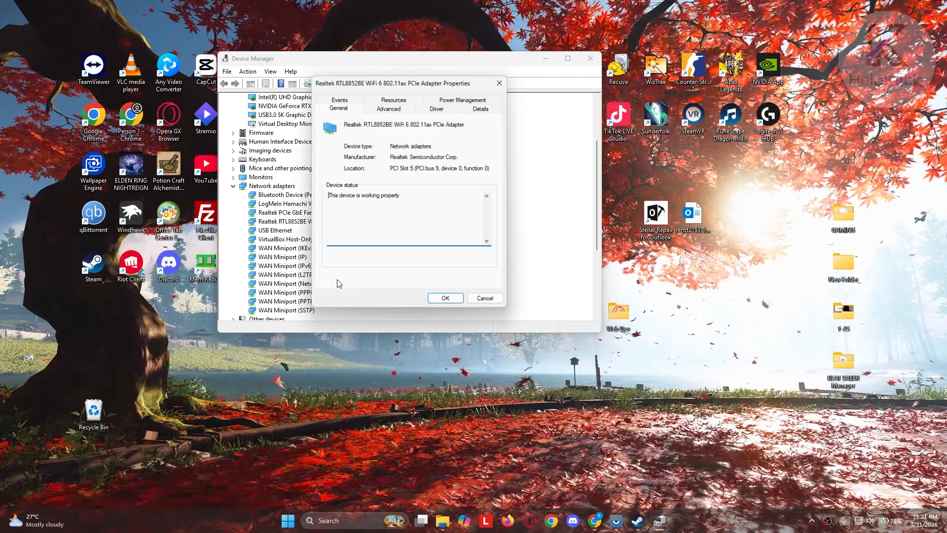
pyautogui.click(458, 101)
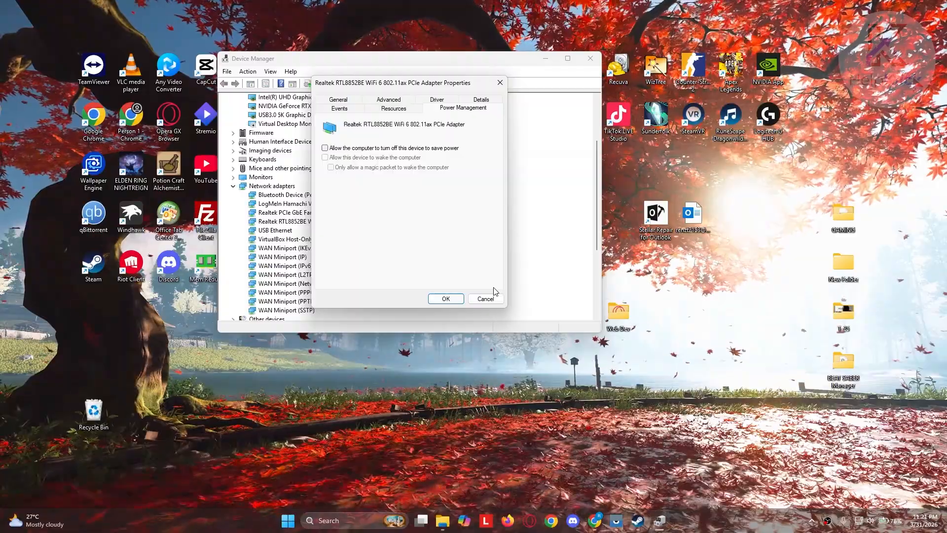
pyautogui.click(486, 299)
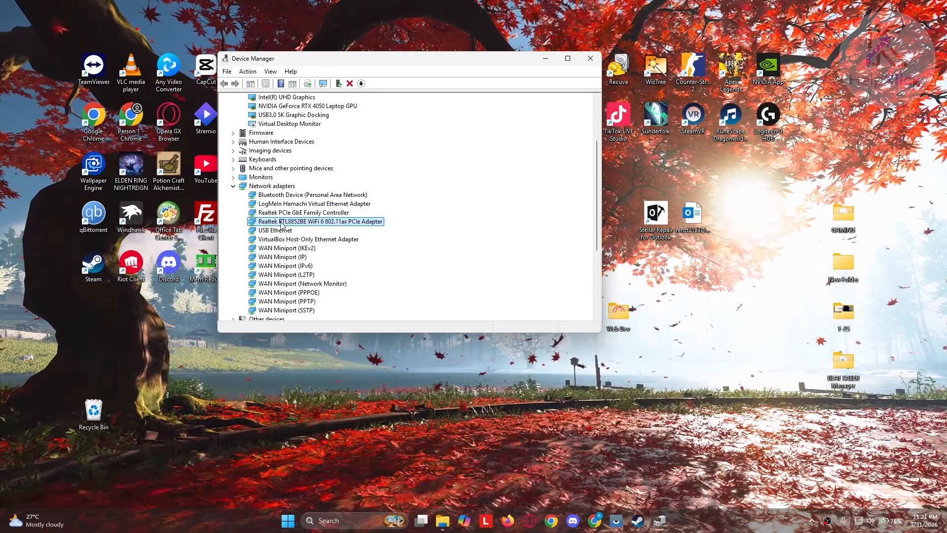
# Check the actions available for the Realtek RTL8852BE WiFi 6 adapter without applying any, and close Device Manager.
pyautogui.rightClick(340, 226)
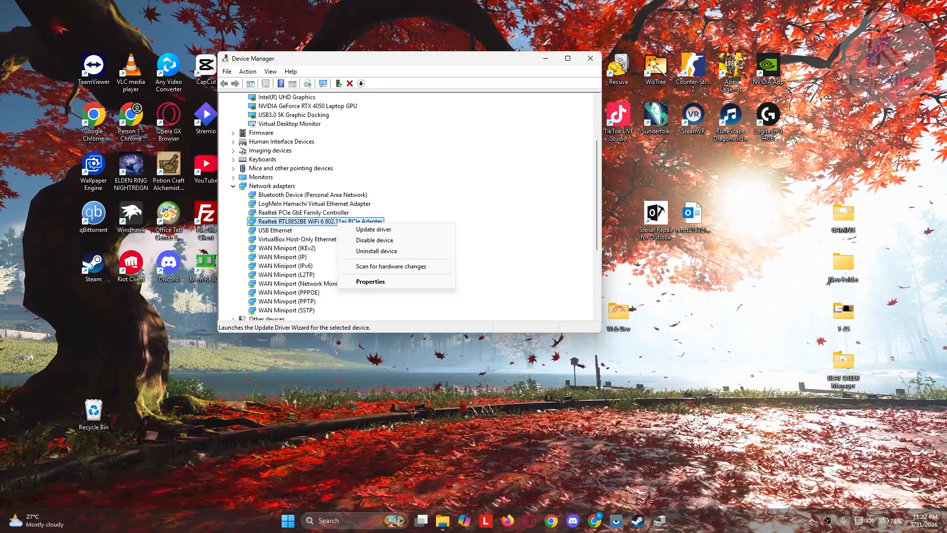
pyautogui.click(590, 58)
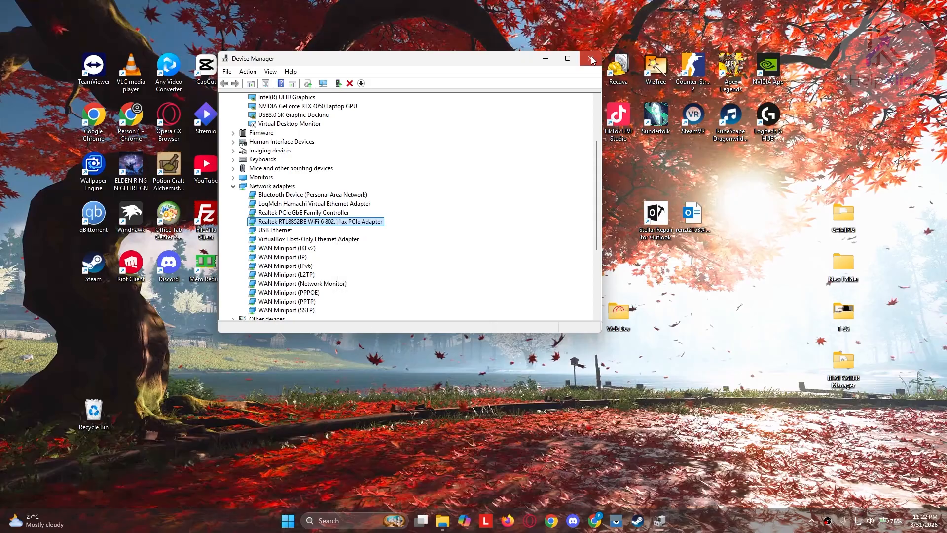
pyautogui.click(590, 57)
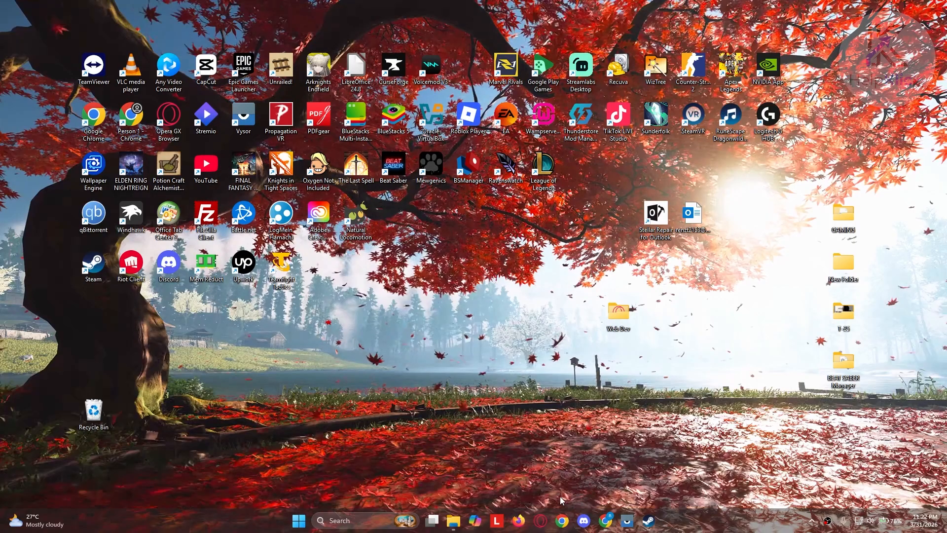
# Open the Windows Settings app and go to the advanced network settings under Network & internet.
pyautogui.click(366, 521)
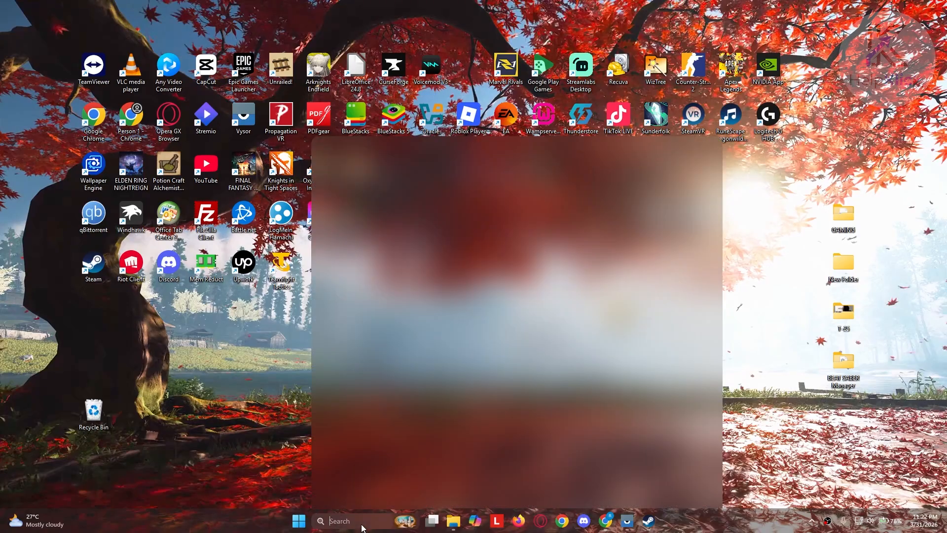
pyautogui.write('SETT')
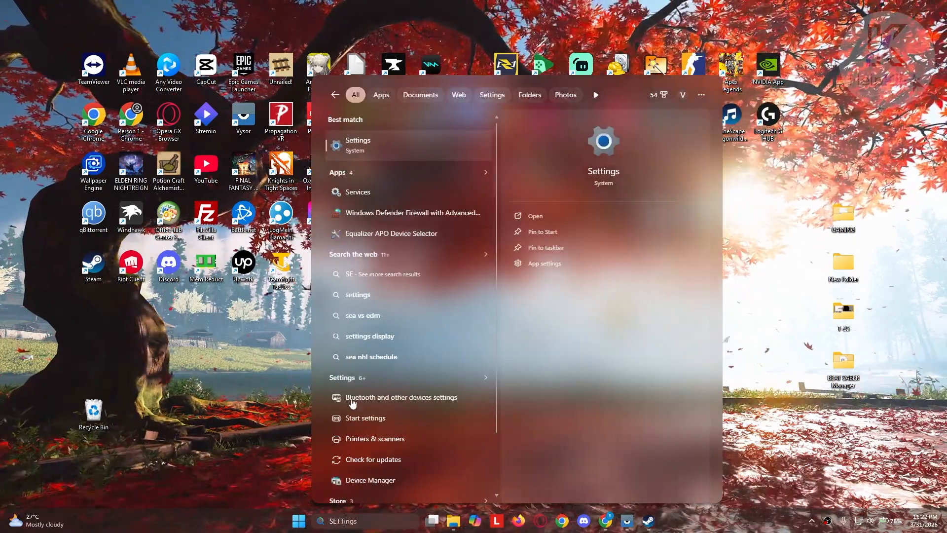
pyautogui.click(393, 153)
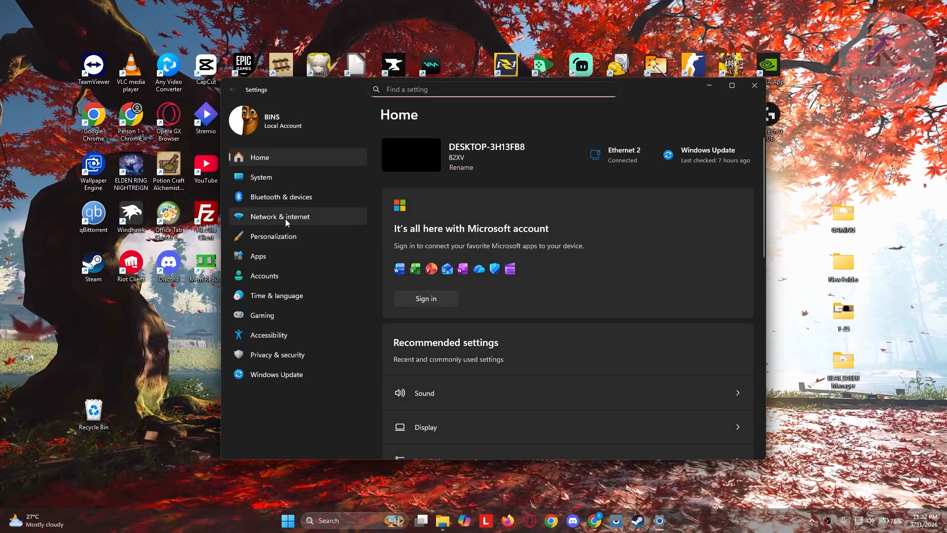
pyautogui.click(293, 218)
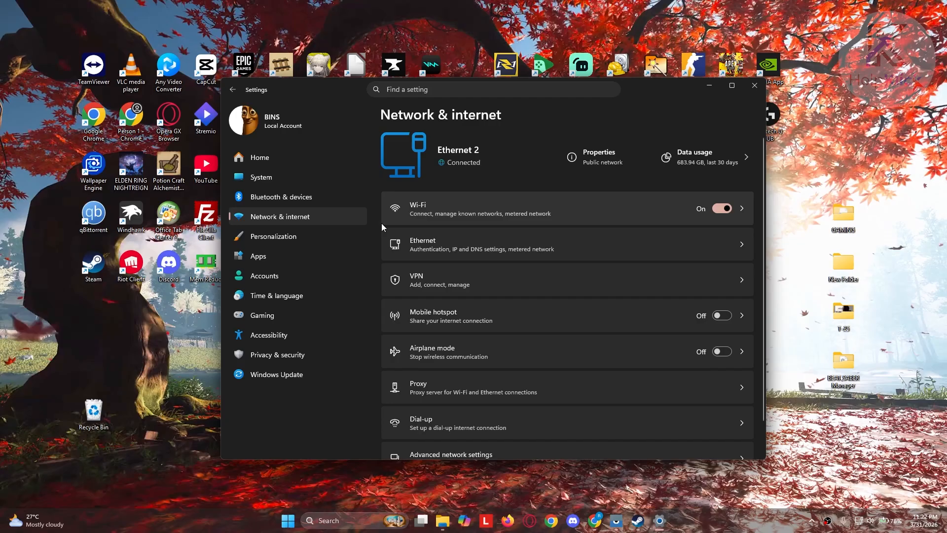
pyautogui.scroll(-2, 582, 305)
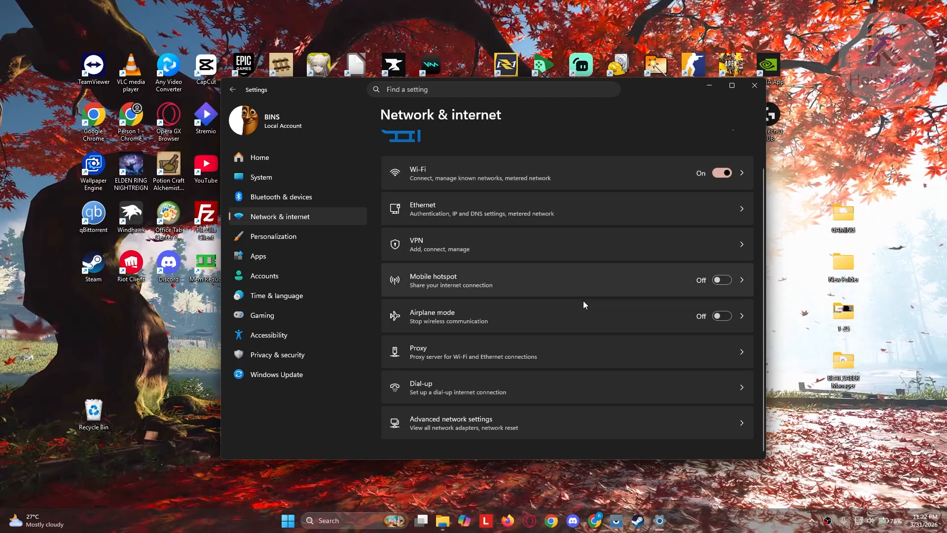
pyautogui.click(506, 424)
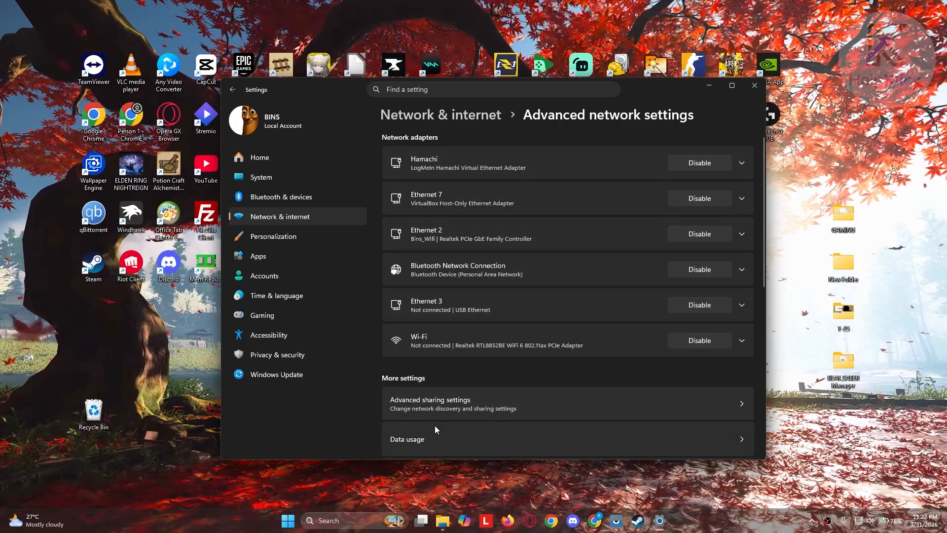
# Review the advanced sharing settings for all networks, and return to the advanced network settings.
pyautogui.click(440, 410)
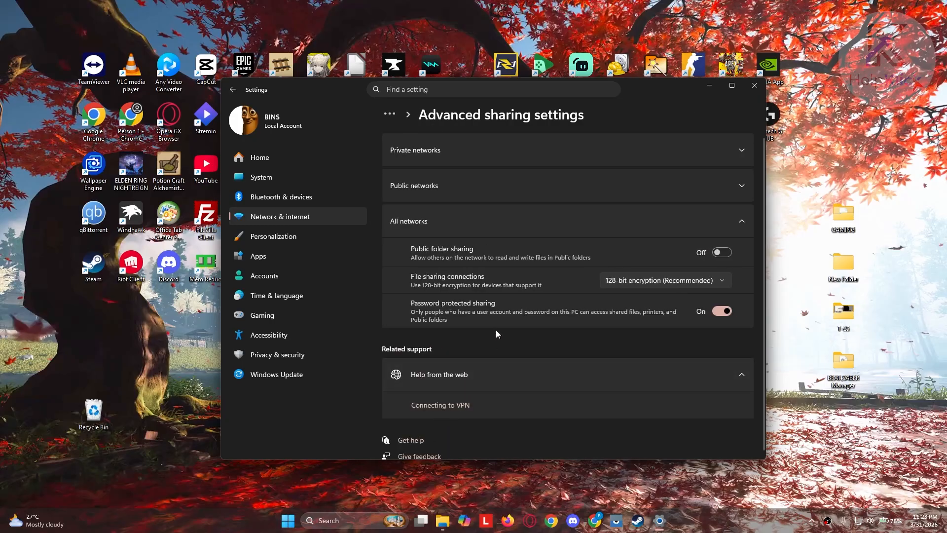
pyautogui.scroll(-1, 496, 330)
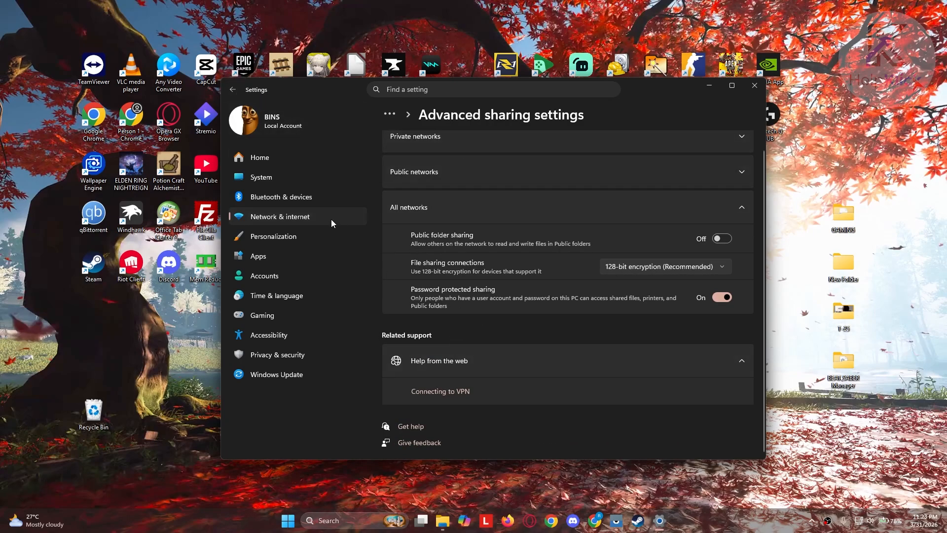
pyautogui.click(233, 89)
# Open the Network reset page to read its description, and close Settings without resetting.
pyautogui.scroll(-4, 593, 290)
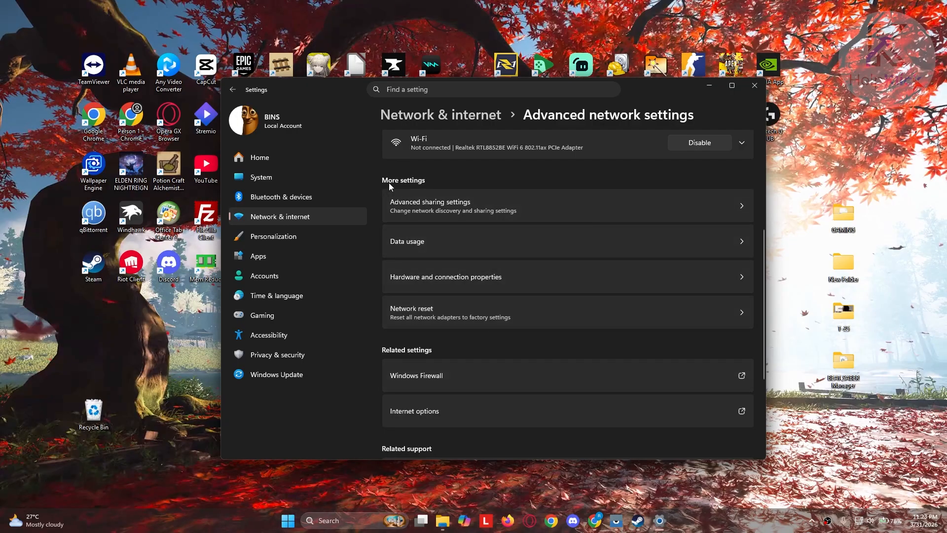
pyautogui.click(499, 318)
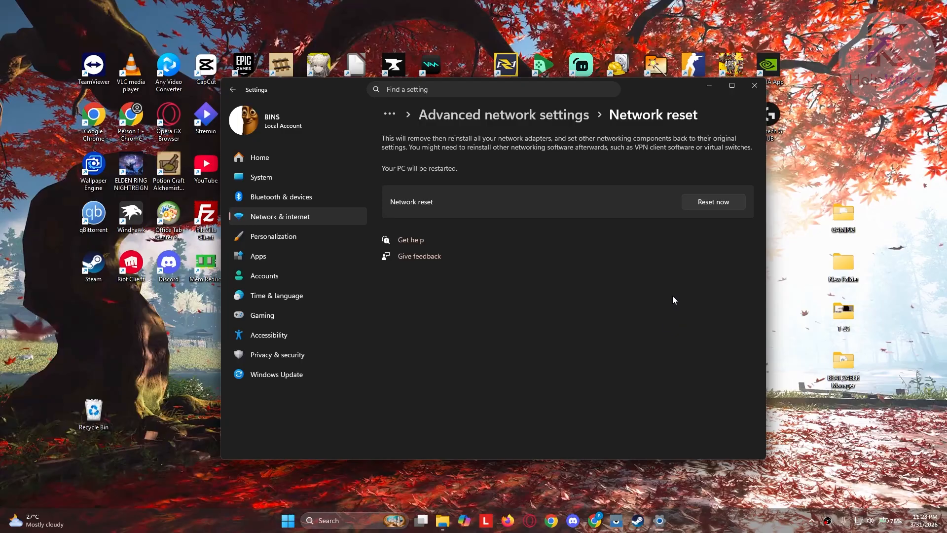
pyautogui.click(755, 87)
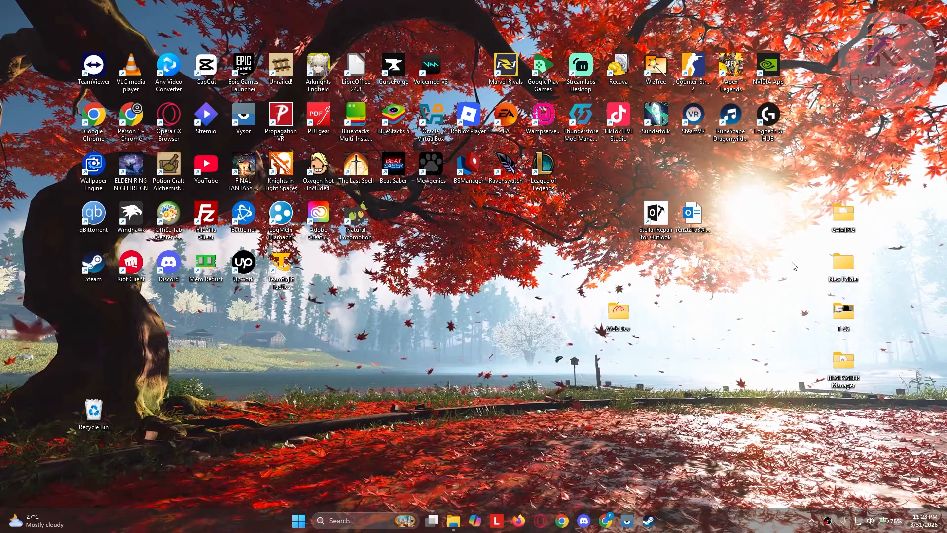
# View the available Wi-Fi networks in the quick settings, and dismiss the list without connecting.
pyautogui.click(864, 523)
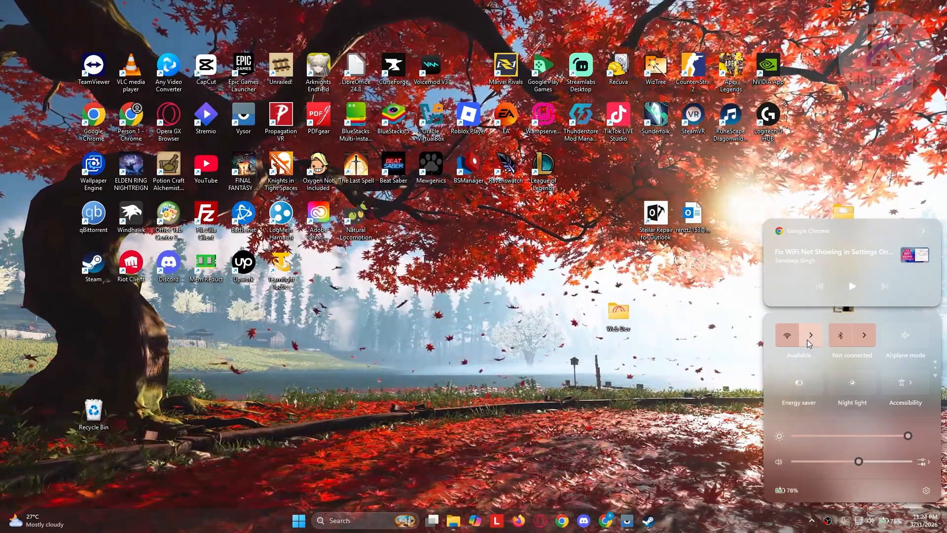
pyautogui.click(808, 340)
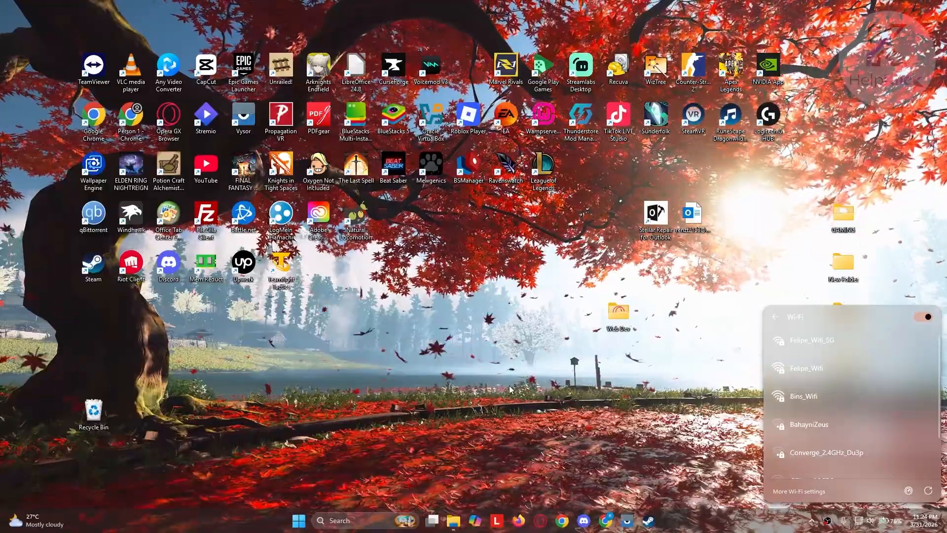
pyautogui.click(509, 386)
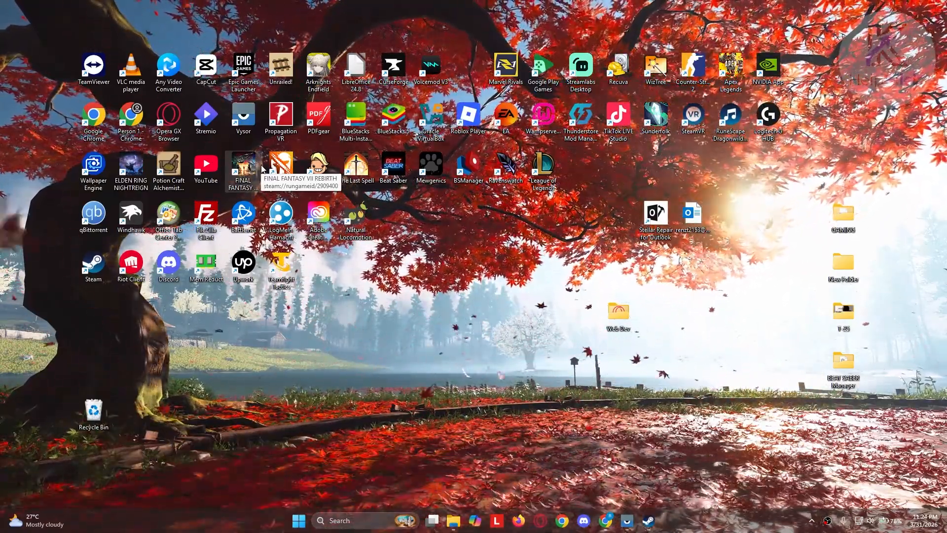
# Open the Troubleshoot settings, go to Other troubleshooters, and run the Network and Internet troubleshooter.
pyautogui.click(383, 521)
pyautogui.write('TROUBLESHOOT')
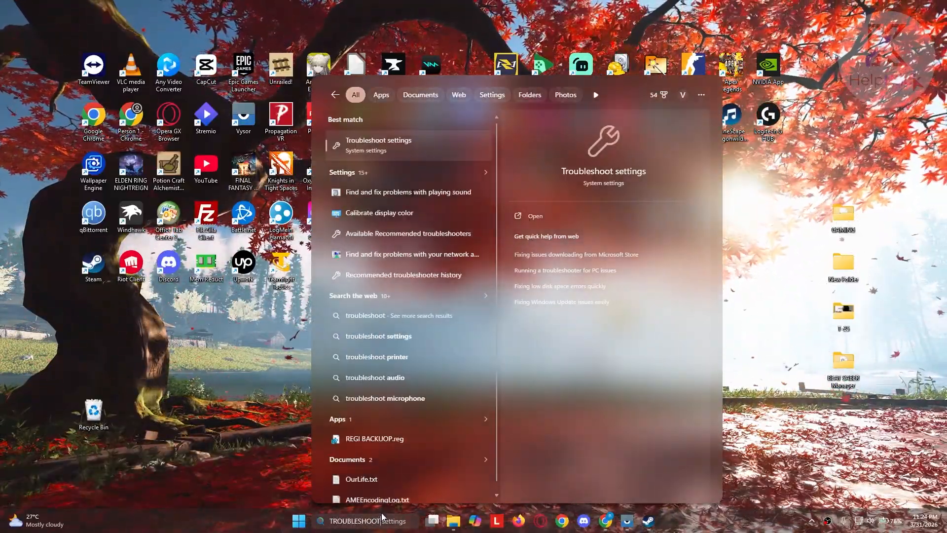
pyautogui.click(412, 156)
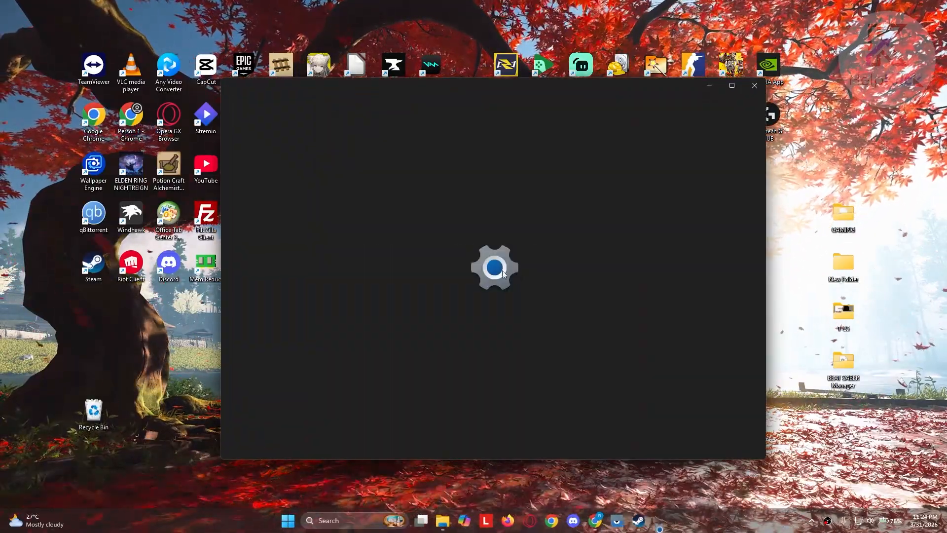
pyautogui.scroll(-2, 492, 316)
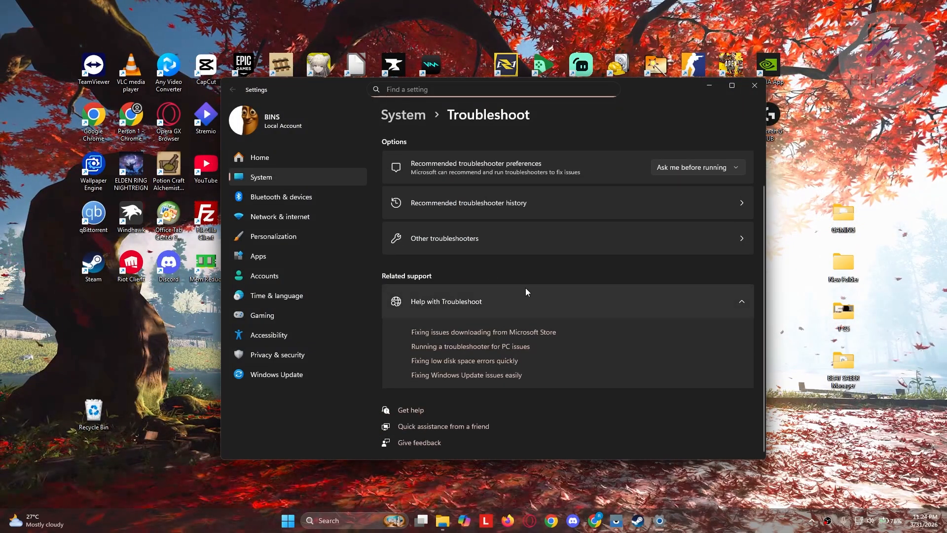
pyautogui.click(484, 289)
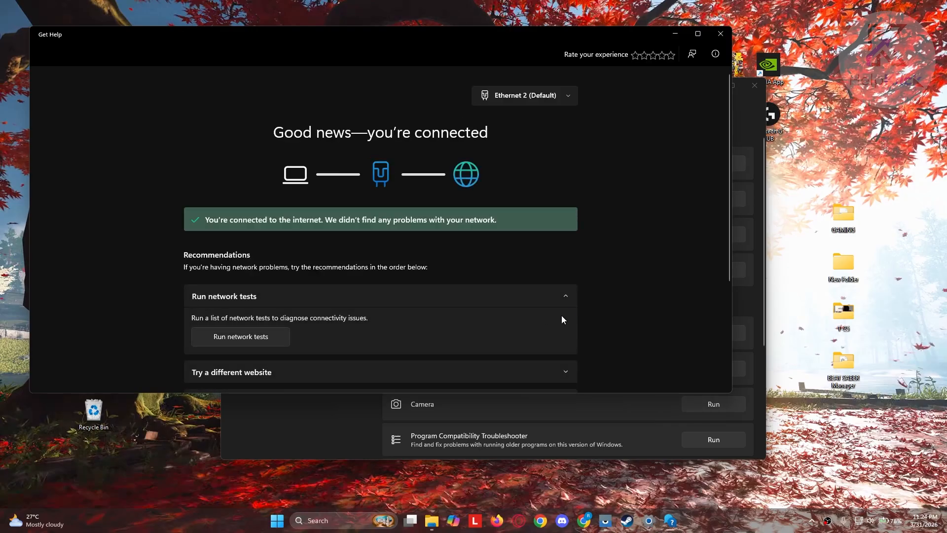
# Switch the network diagnosis to the Wi-Fi connection and review its recommendations.
pyautogui.click(558, 100)
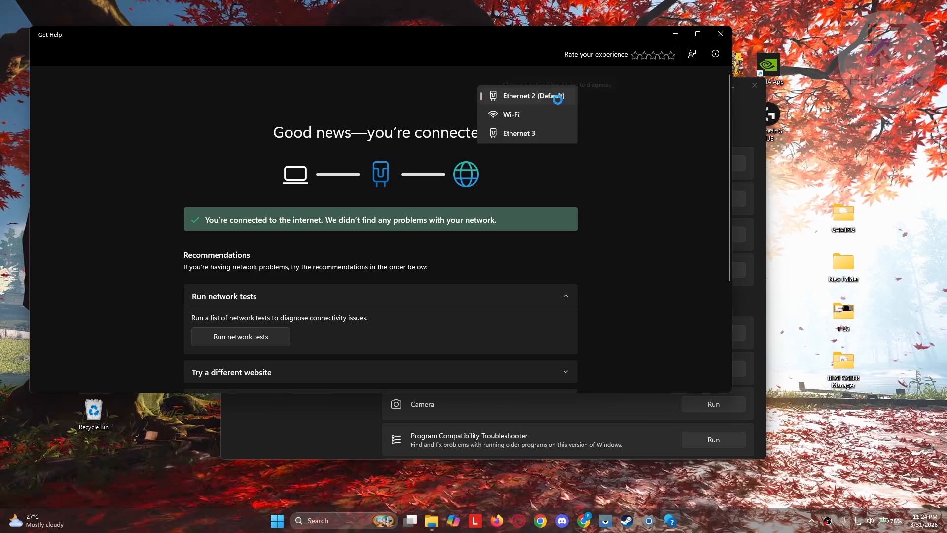
pyautogui.click(545, 115)
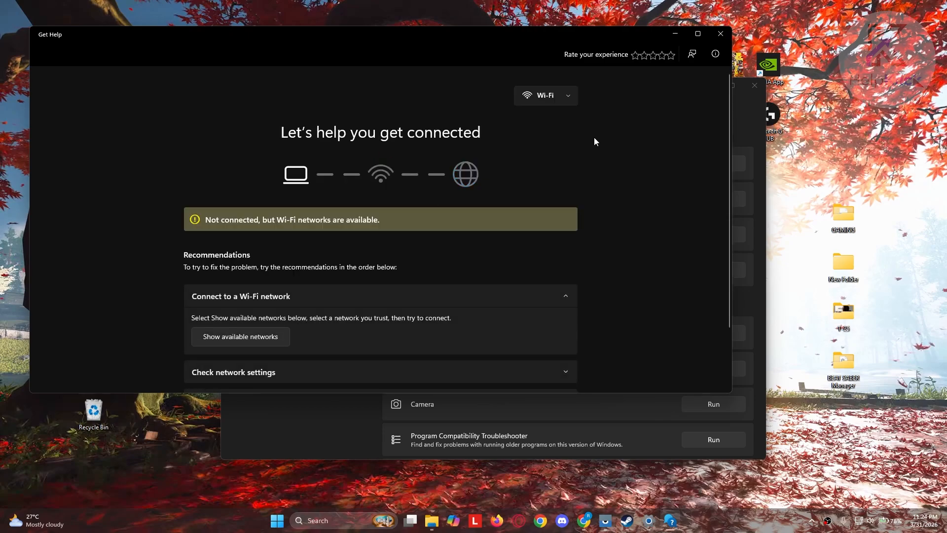
pyautogui.scroll(-3, 594, 141)
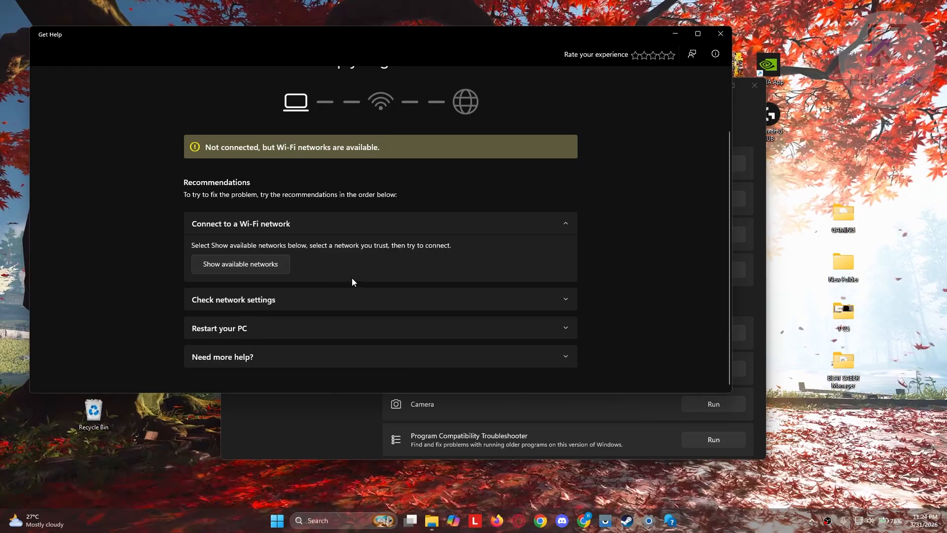
# Expand the Check network settings recommendation to read it, and close the troubleshooter and Settings.
pyautogui.click(313, 299)
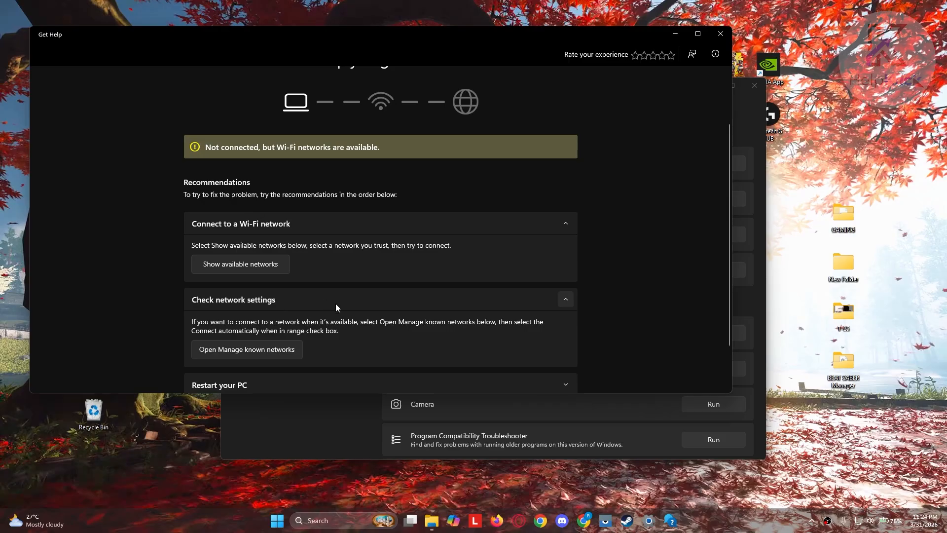
pyautogui.scroll(-1, 298, 306)
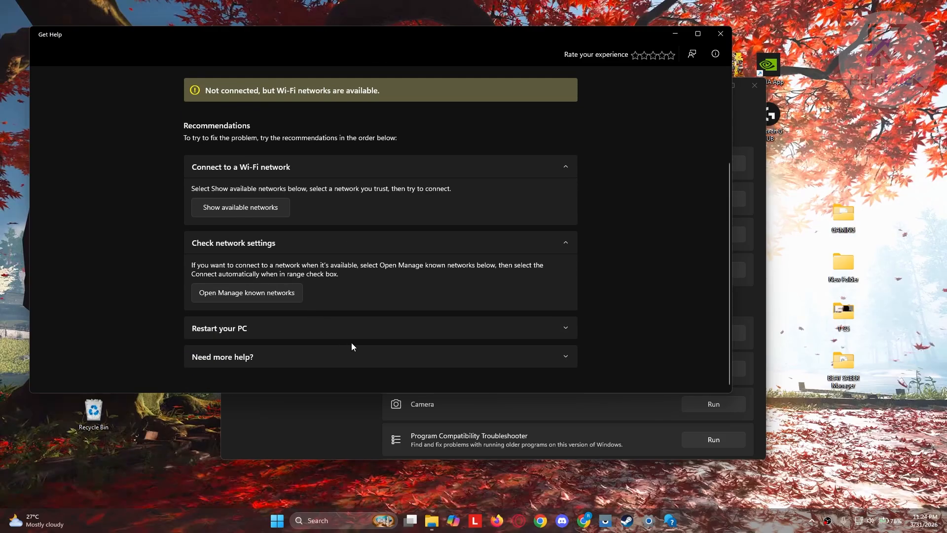
pyautogui.scroll(3, 378, 354)
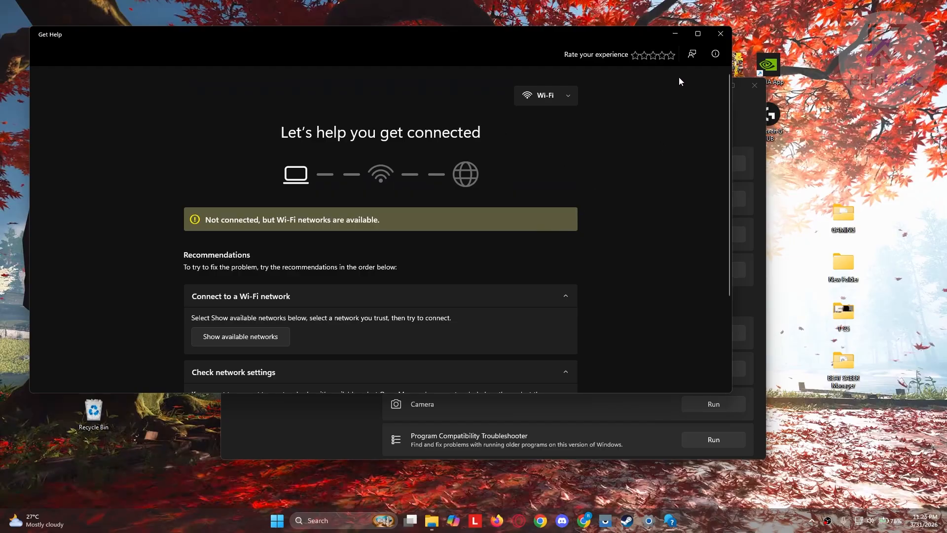
pyautogui.click(727, 34)
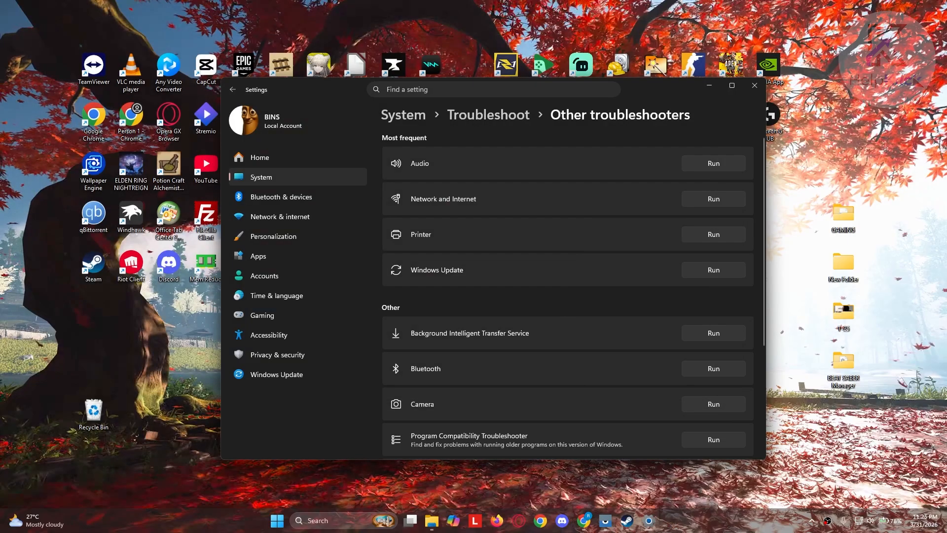
pyautogui.click(759, 91)
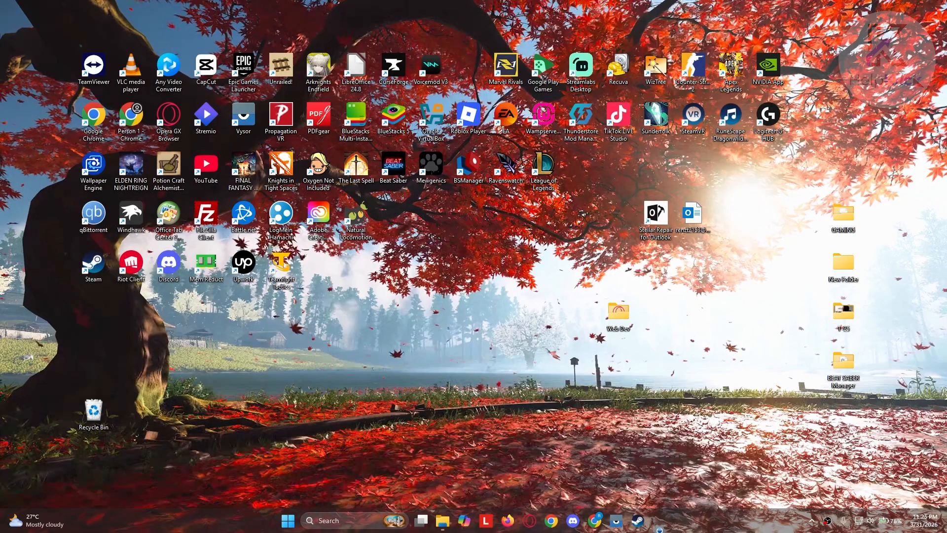